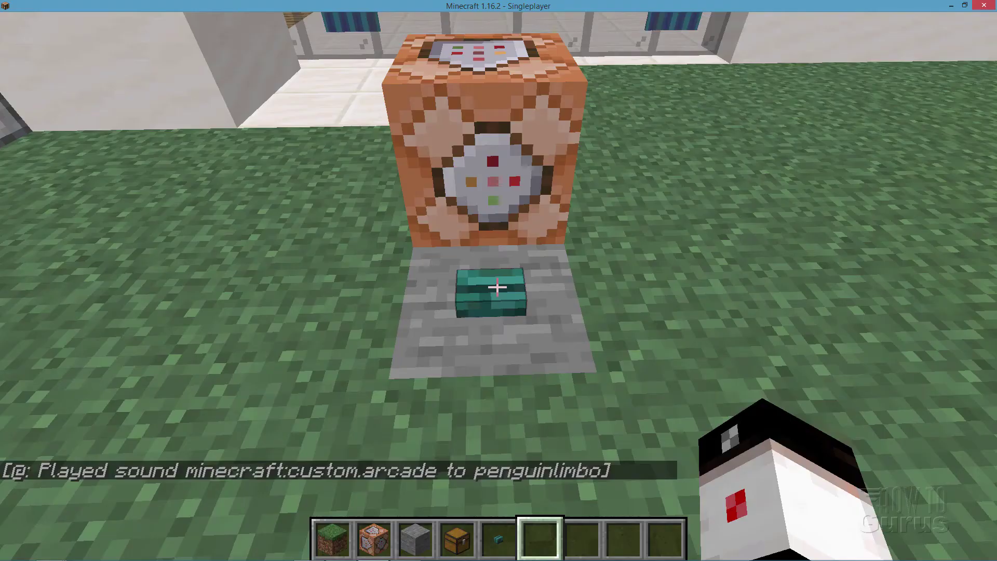
Activate the button in front of the command block to play the custom arcade sound.
right_click(498, 287)
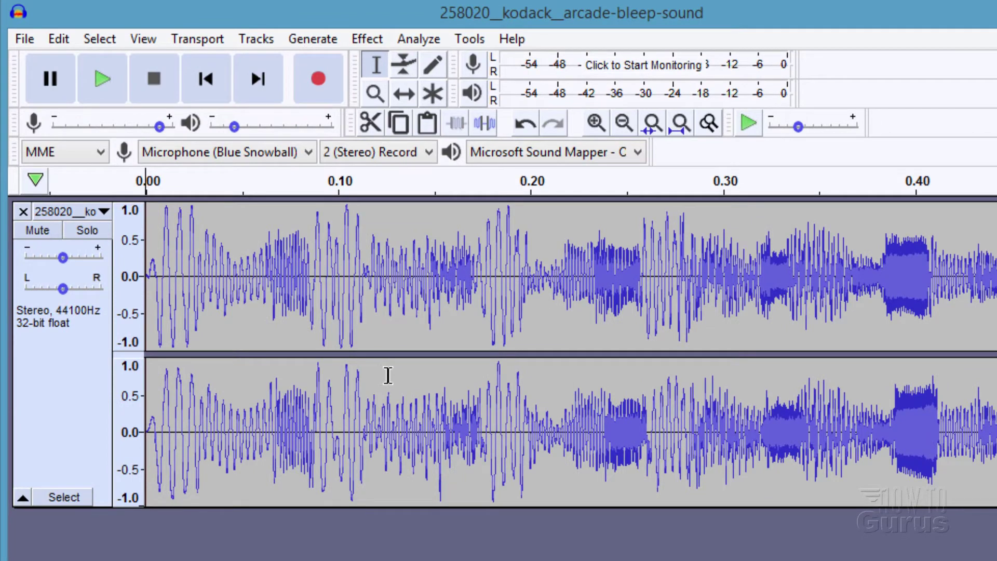
Switch to Audacity and export the arcade bleep audio as an Ogg Vorbis file in the playsound folder, accepting the metadata tags.
left_click(24, 41)
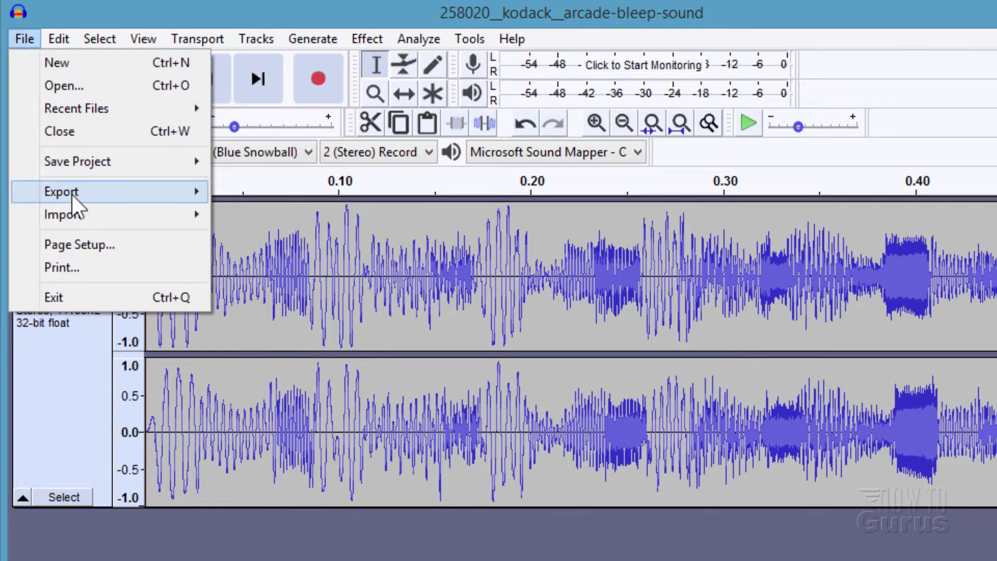
mouse_move(72, 193)
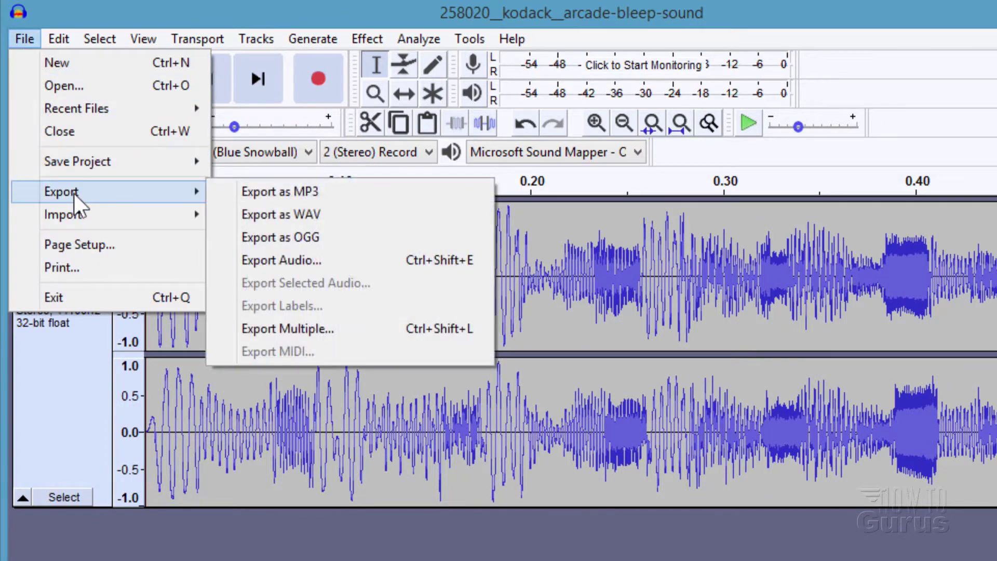
left_click(297, 238)
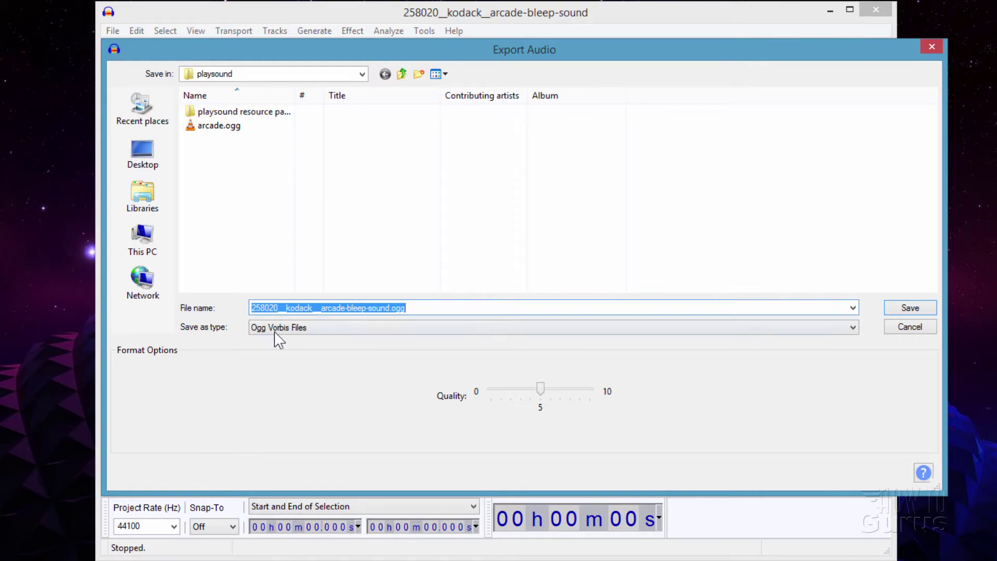
left_click(910, 308)
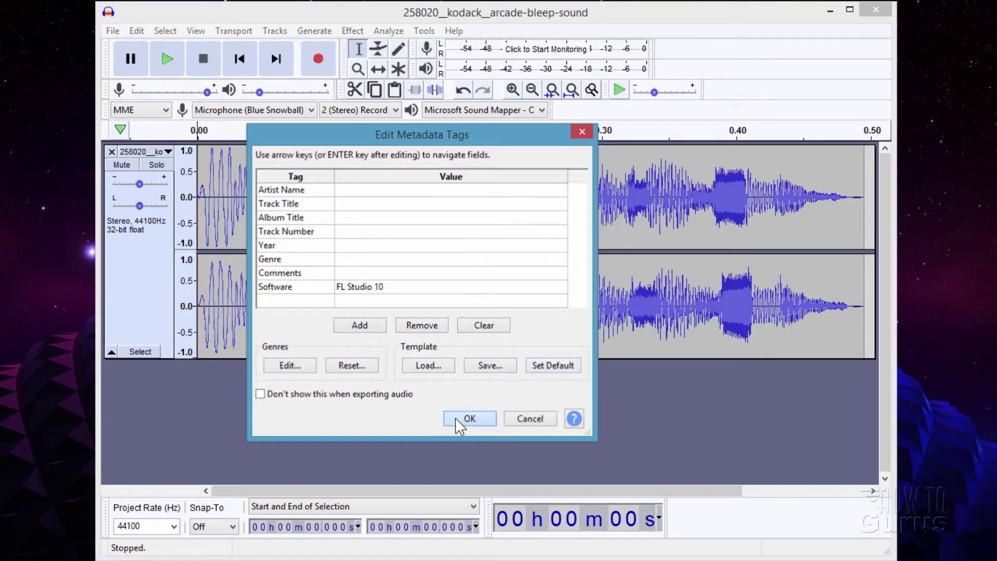
left_click(456, 419)
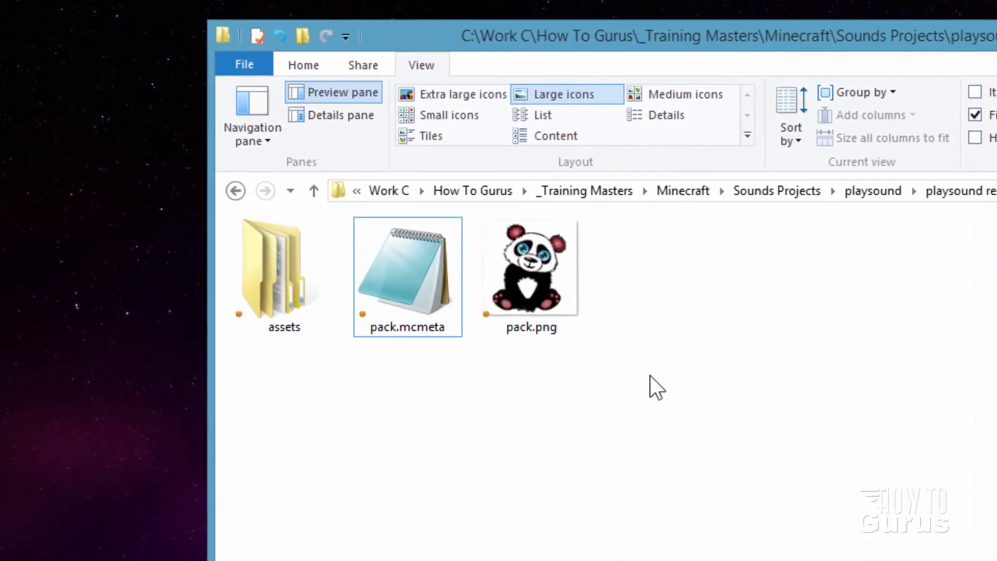
Switch to File Explorer and examine the assets folder, pack.mcmeta and pack.png in the playsound resource pack folder.
left_click(289, 272)
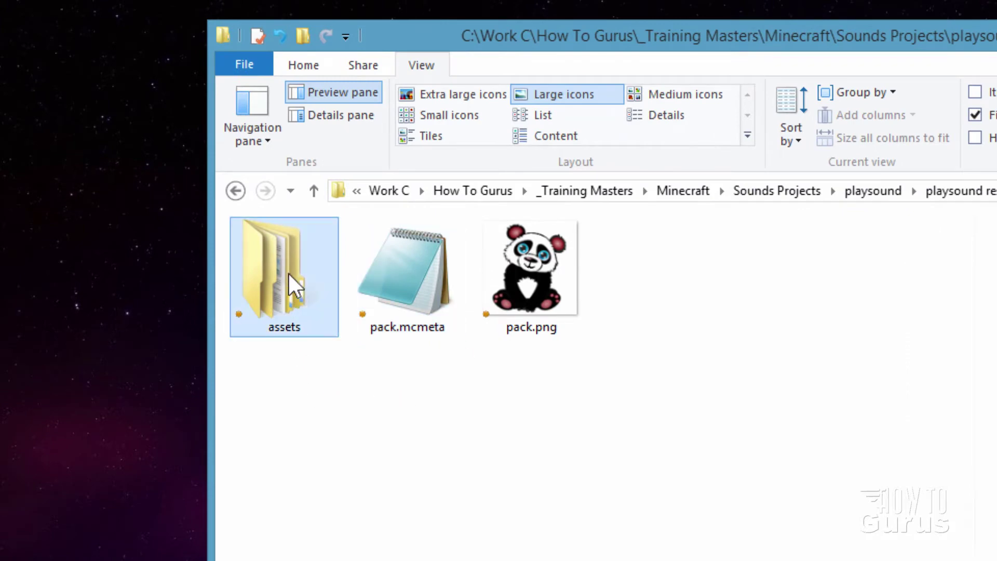
left_click(416, 303, "ctrl")
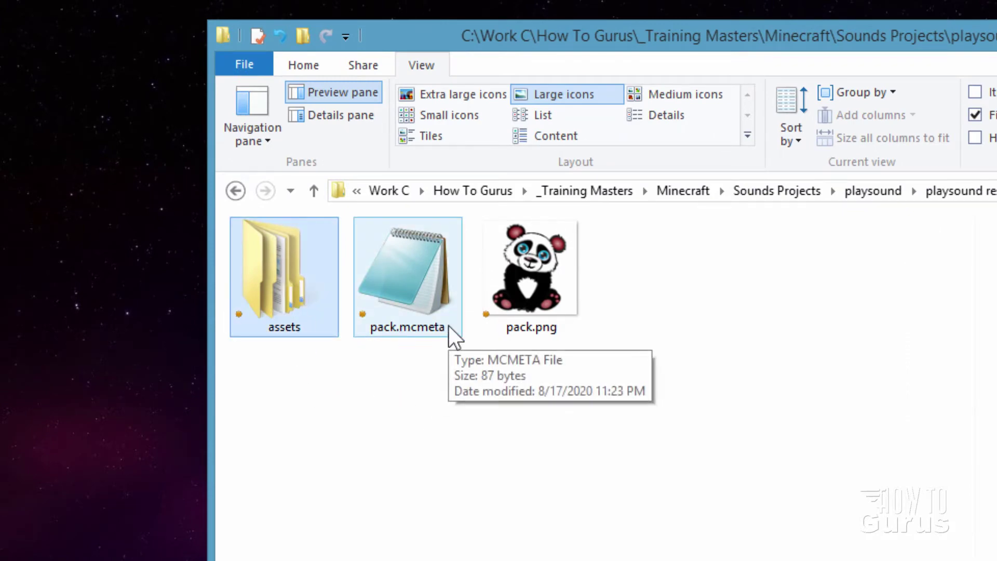
left_click(398, 311, "ctrl")
left_click(536, 272, "ctrl")
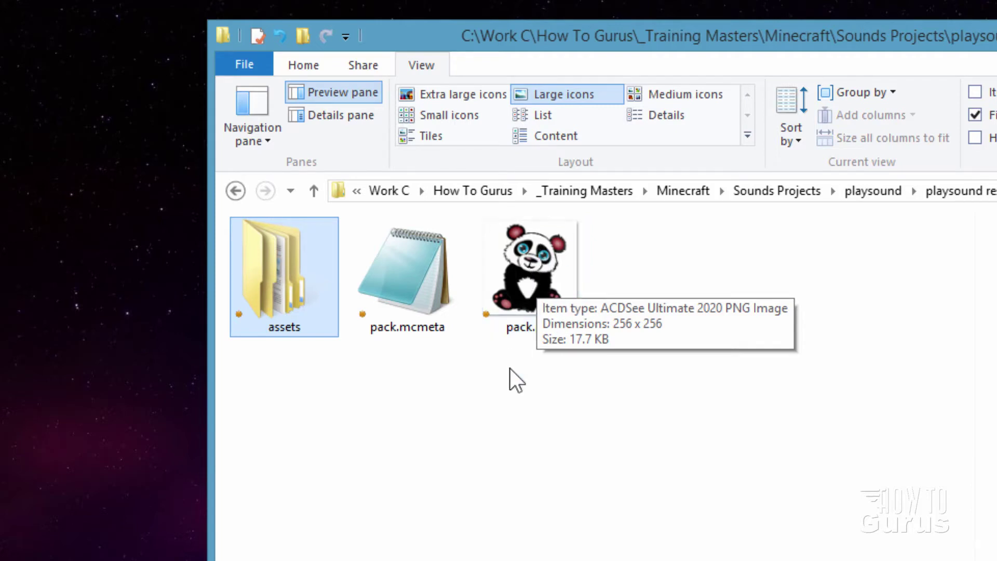
View the pack.mcmeta file's pack_format number and description text in Notepad, and close it without editing.
double_click(412, 278)
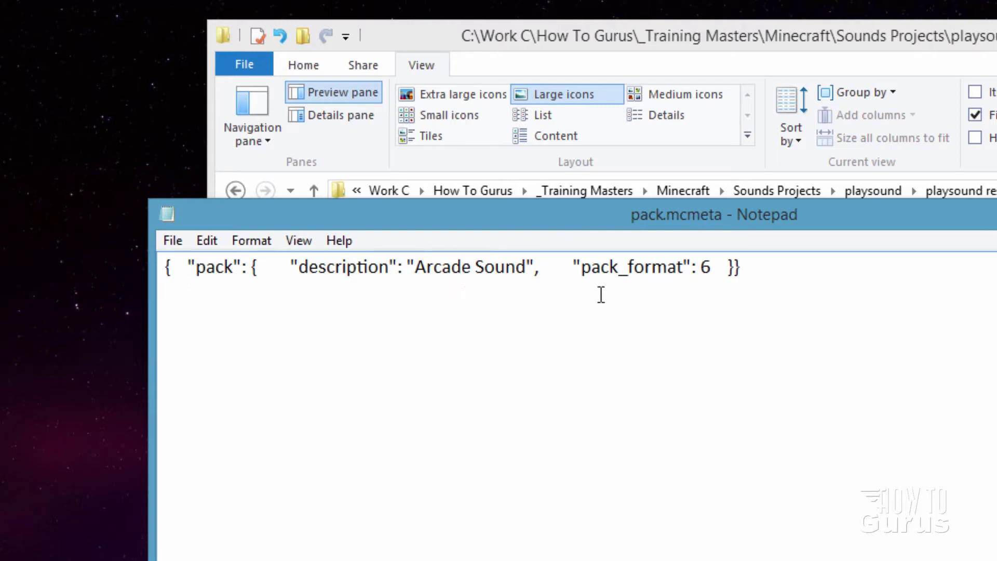
left_click_drag(715, 268, 711, 267)
left_click(701, 268)
left_click_drag(526, 268, 414, 270)
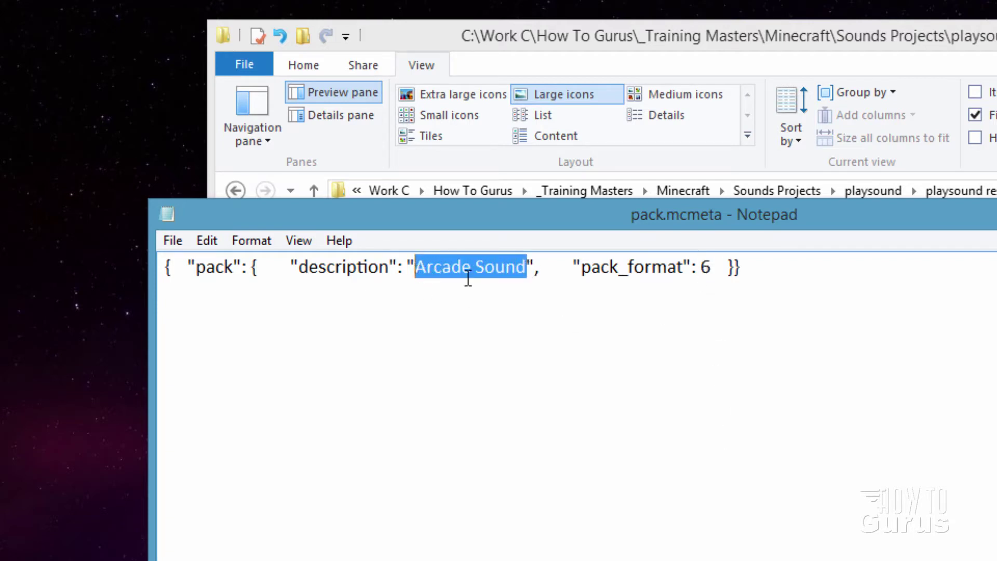
left_click(470, 297)
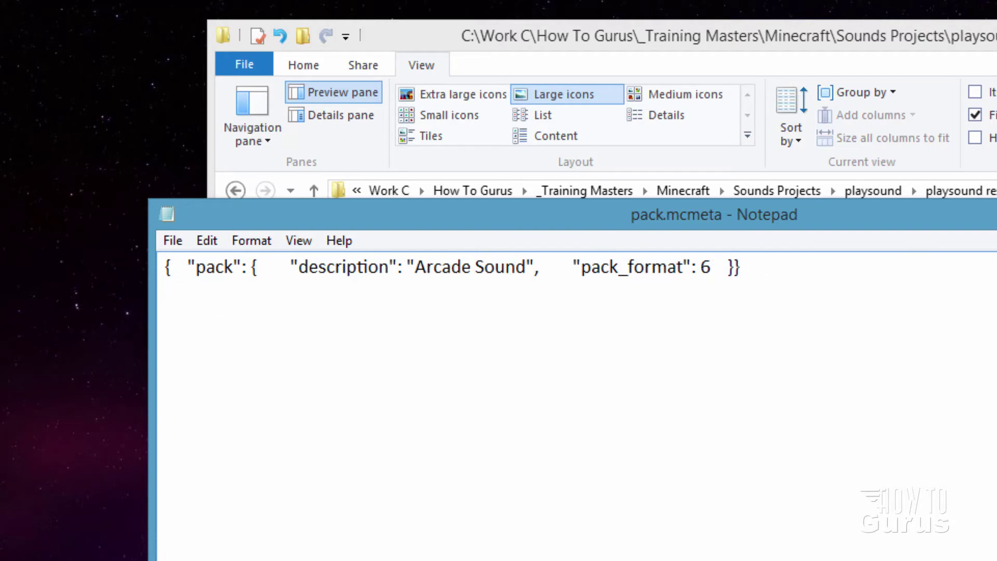
key("alt+F4")
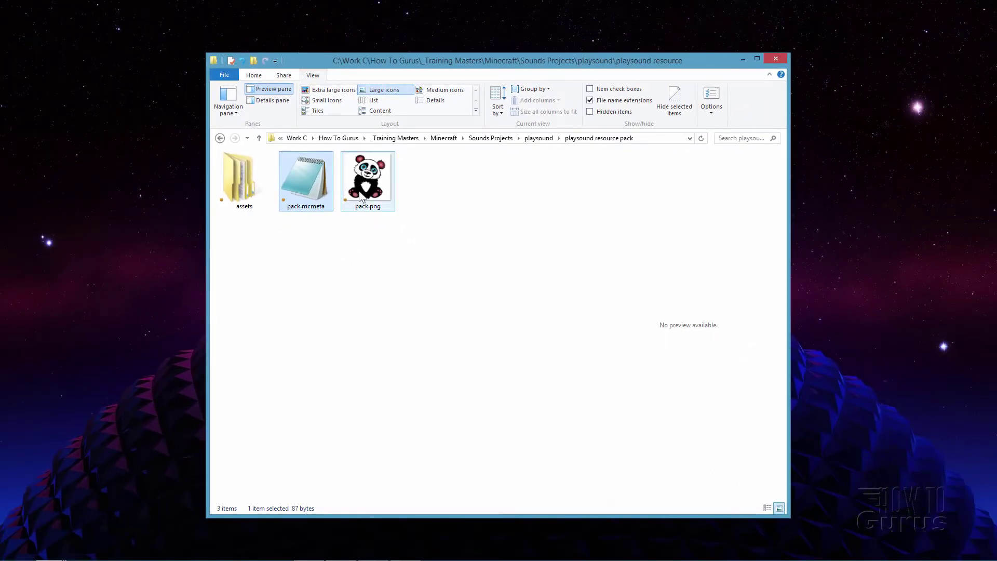
Open the .minecraft folder in a new File Explorer window by way of the %appdata% location.
key("super+e")
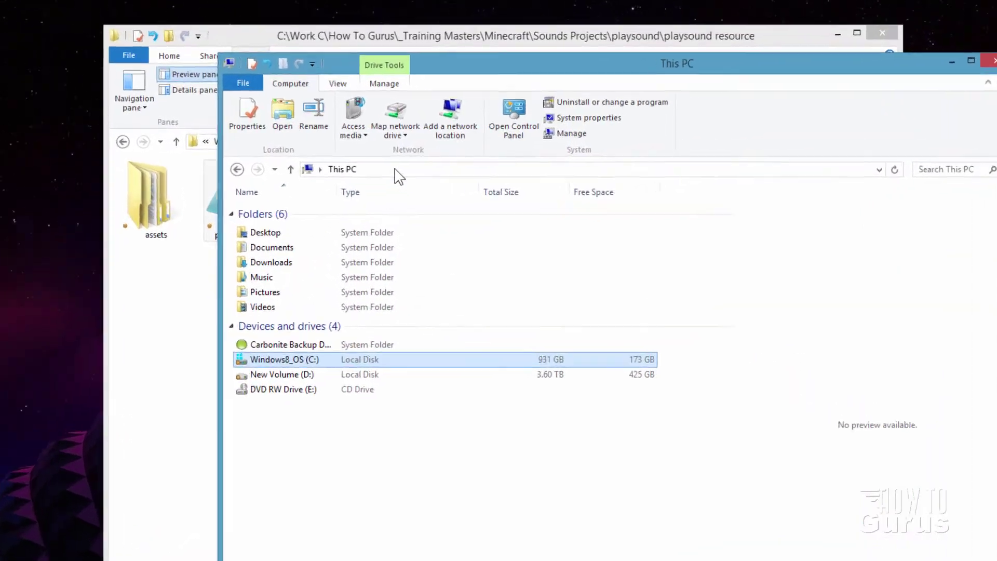
left_click(425, 158)
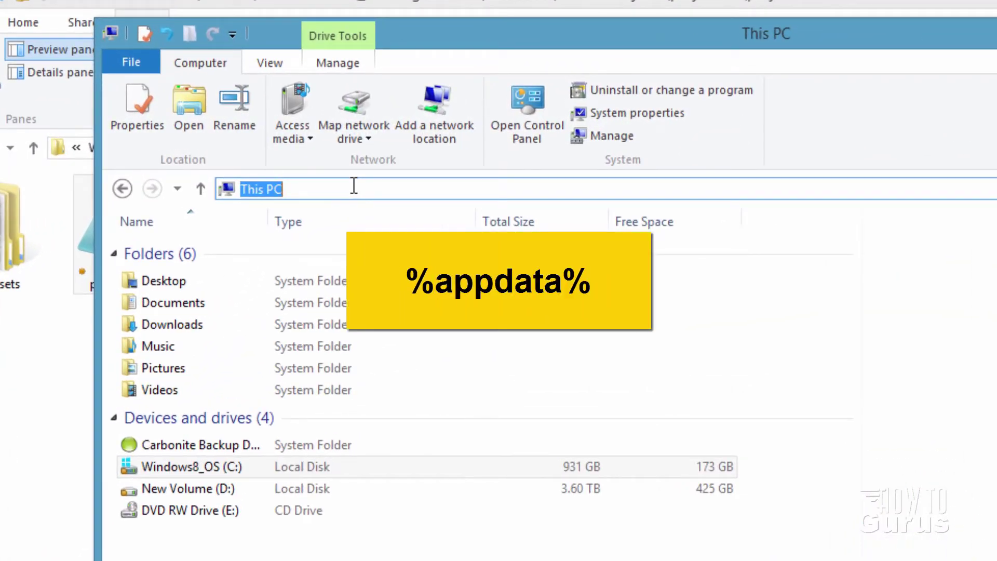
type("%appdata%")
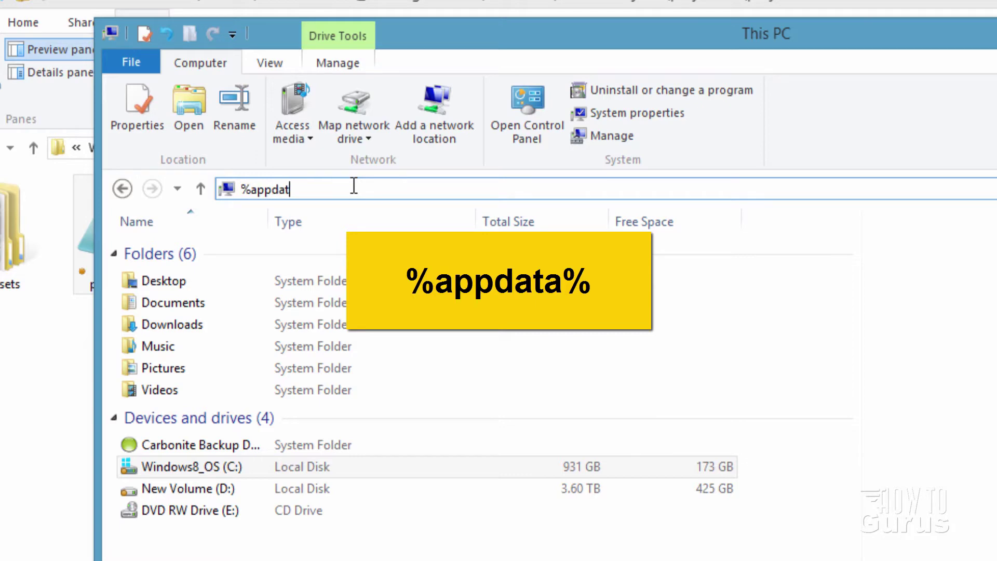
key("Return")
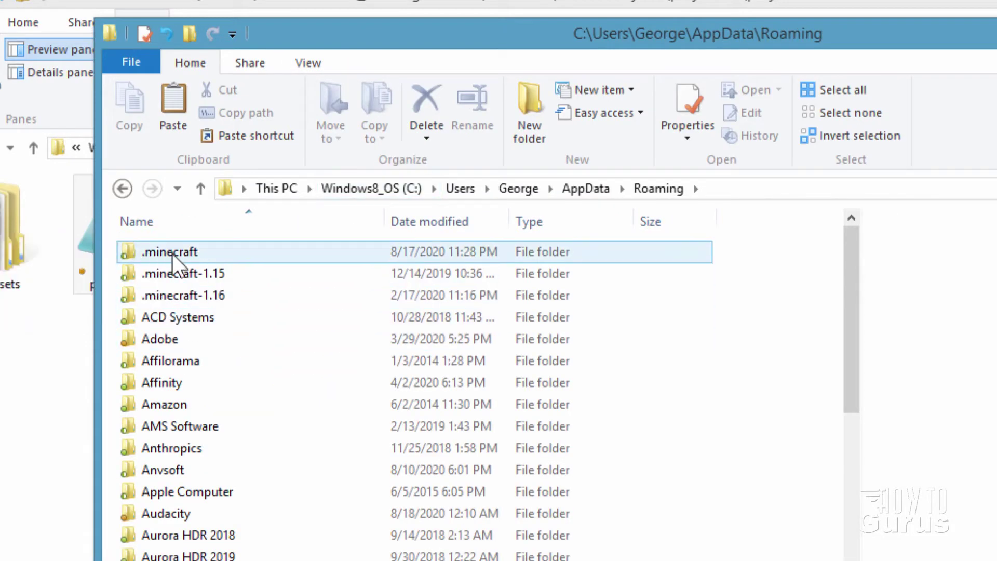
double_click(144, 251)
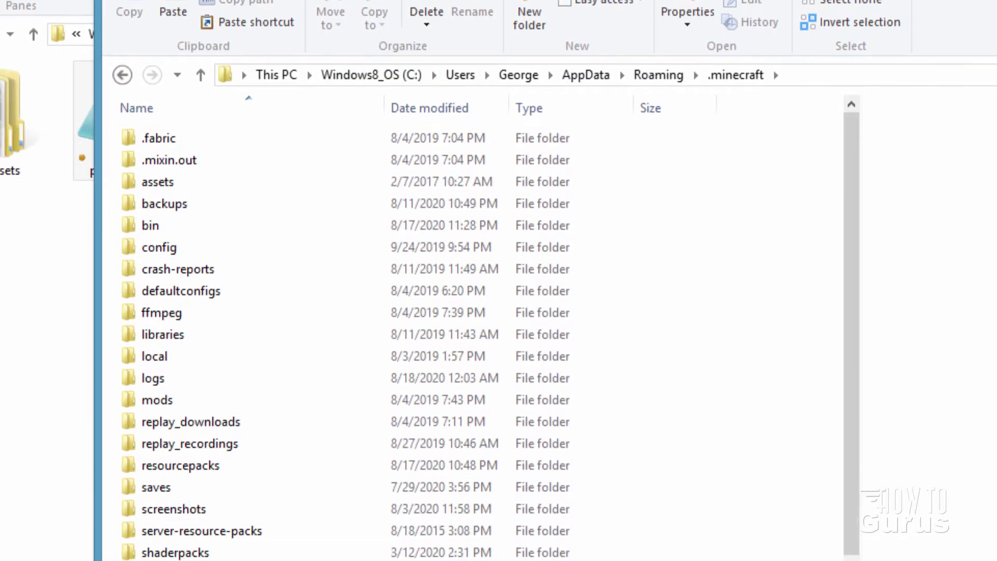
Open the 1.16.2 folder inside the versions folder of .minecraft.
double_click(135, 368)
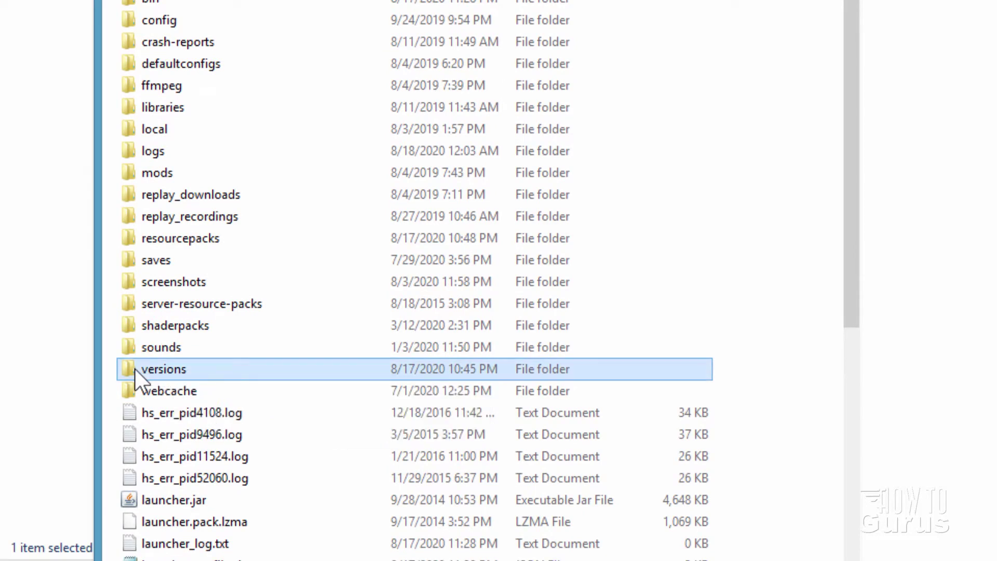
scroll(251, 73, "down", 7)
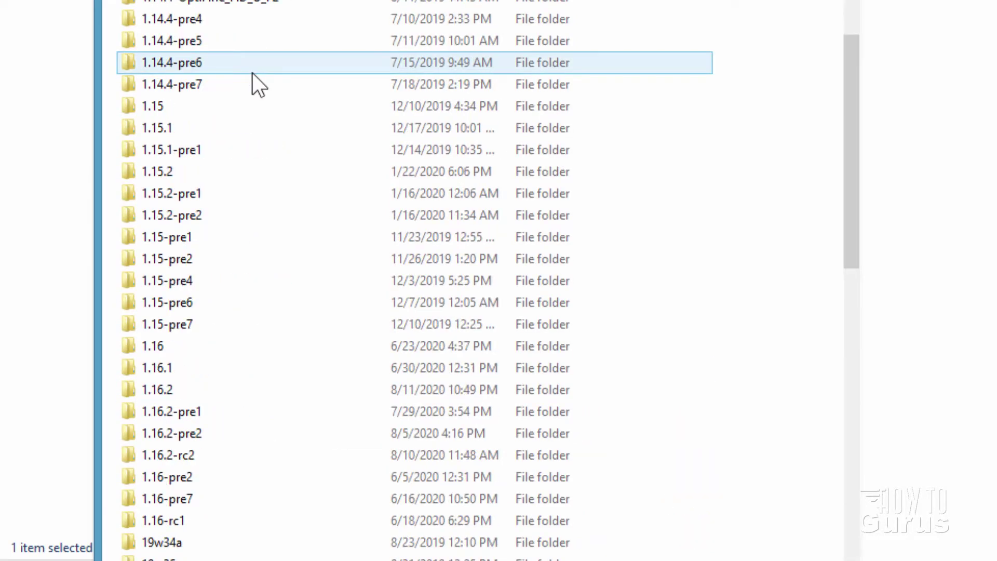
scroll(251, 73, "down", 3)
left_click(166, 239)
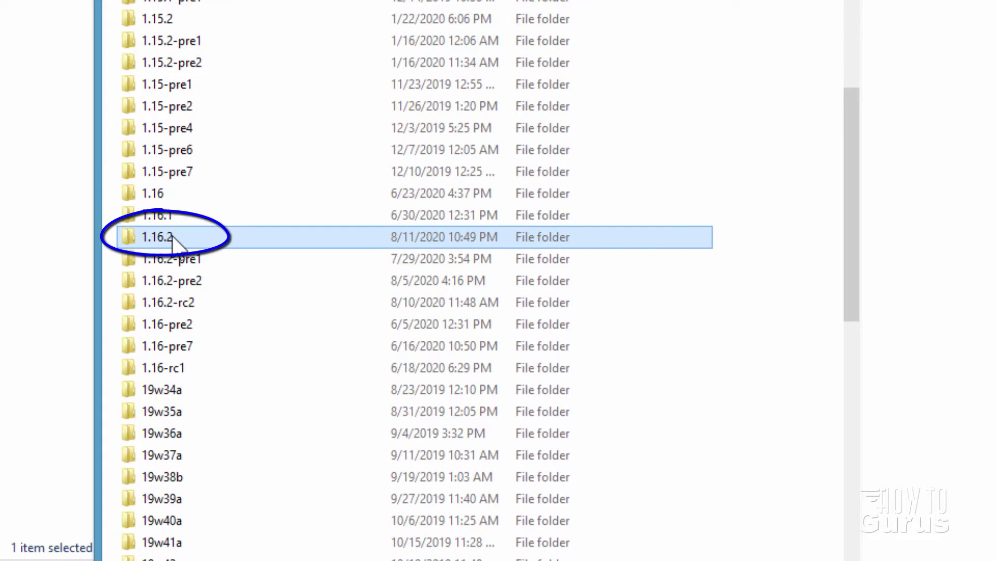
mouse_move(167, 241)
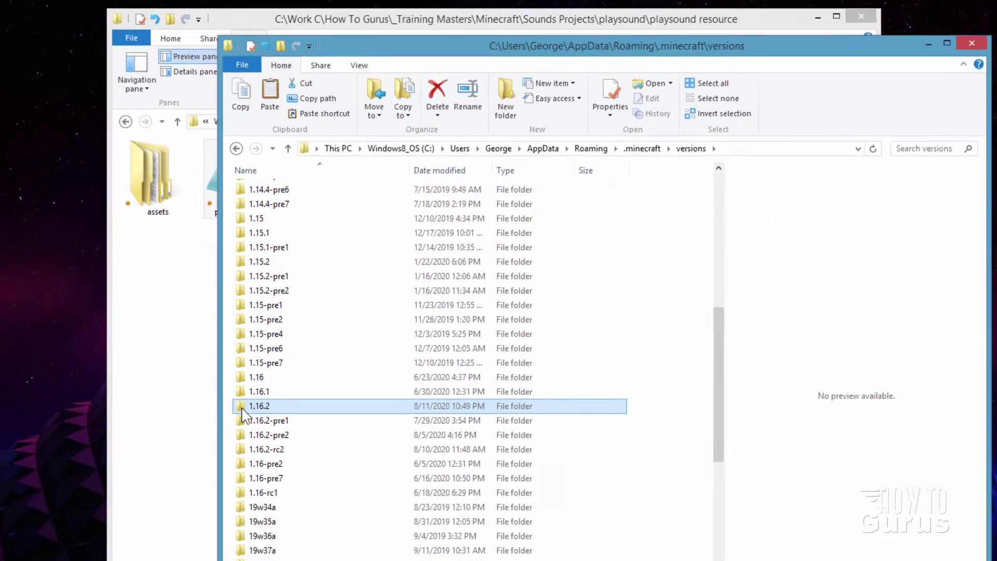
double_click(186, 239)
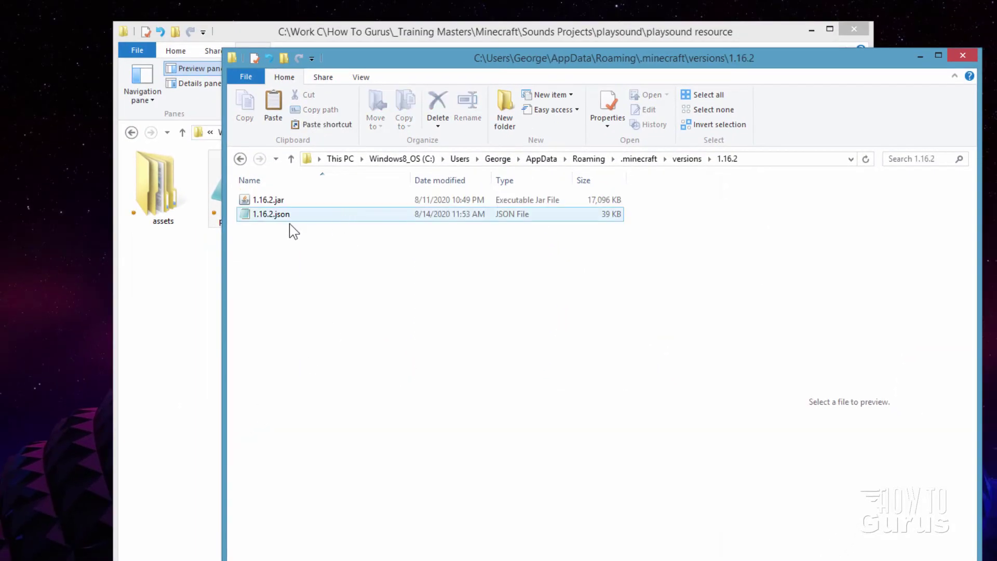
Examine the 1.16.2 jar and json files and check the file name extensions display option.
left_click(257, 202)
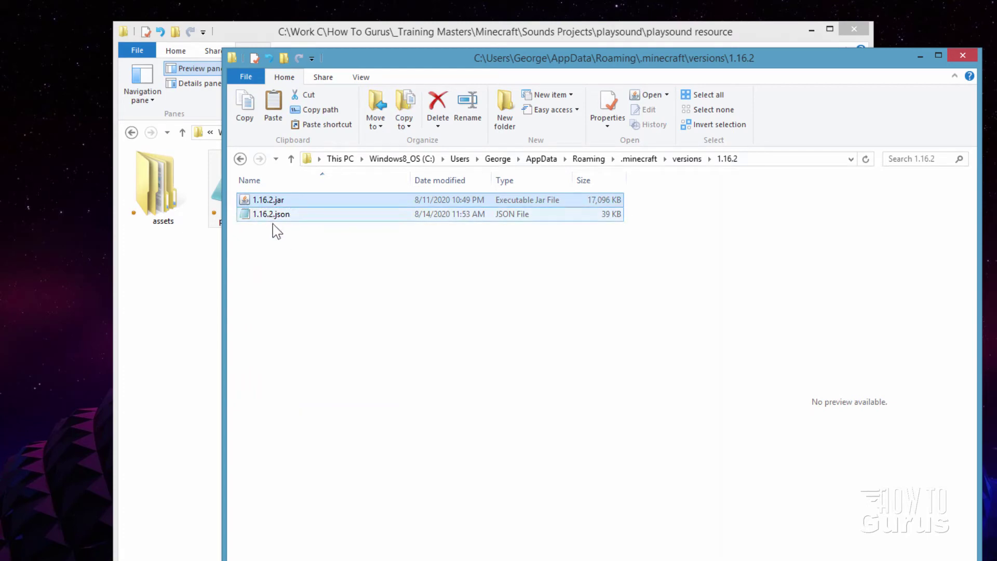
left_click(347, 217, "ctrl")
left_click(362, 77)
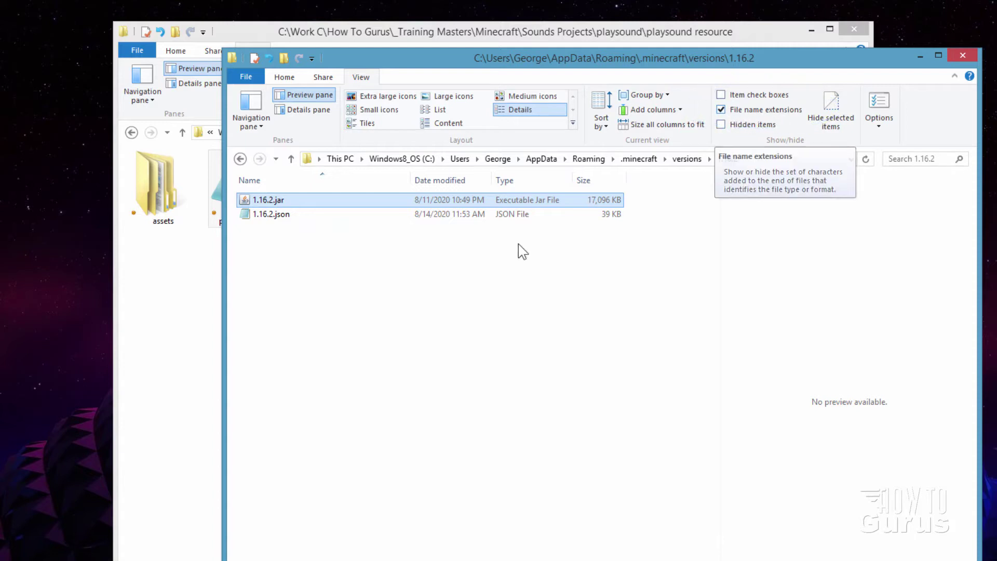
left_click(269, 235)
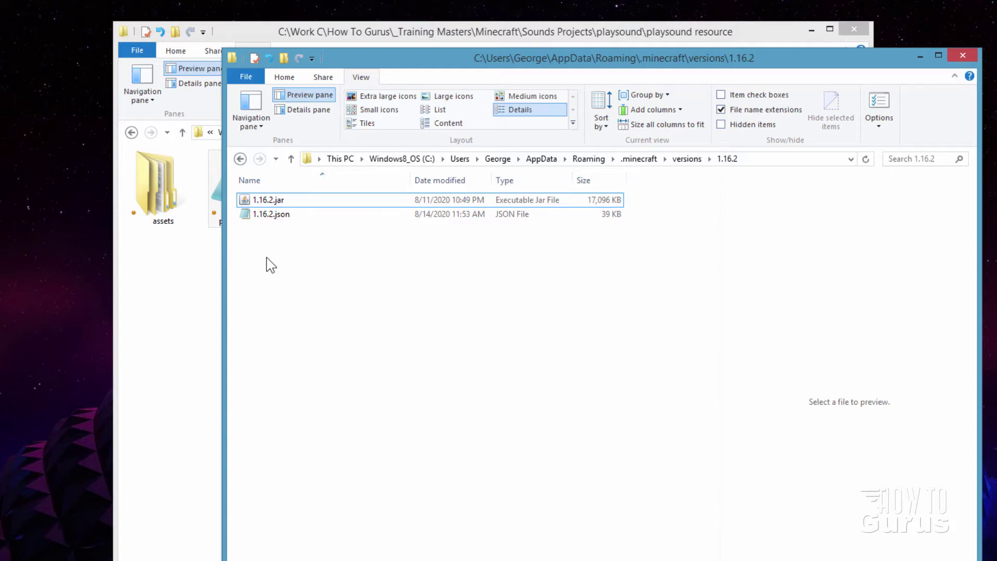
Copy 1.16.2.jar into the playsound resource pack folder and close the 1.16.2 version folder window.
left_click(257, 202)
left_click_drag(274, 203, 158, 321)
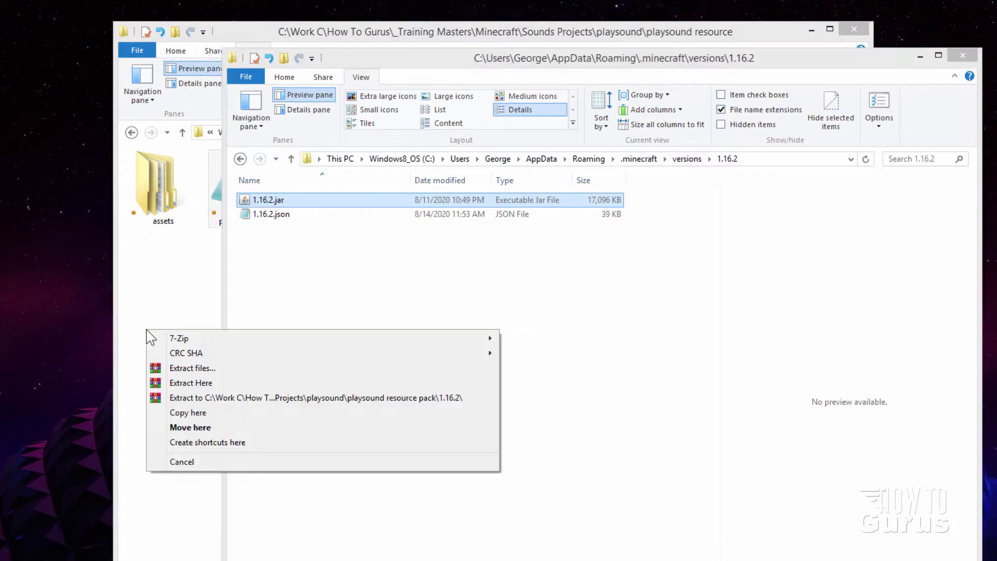
left_click(205, 412)
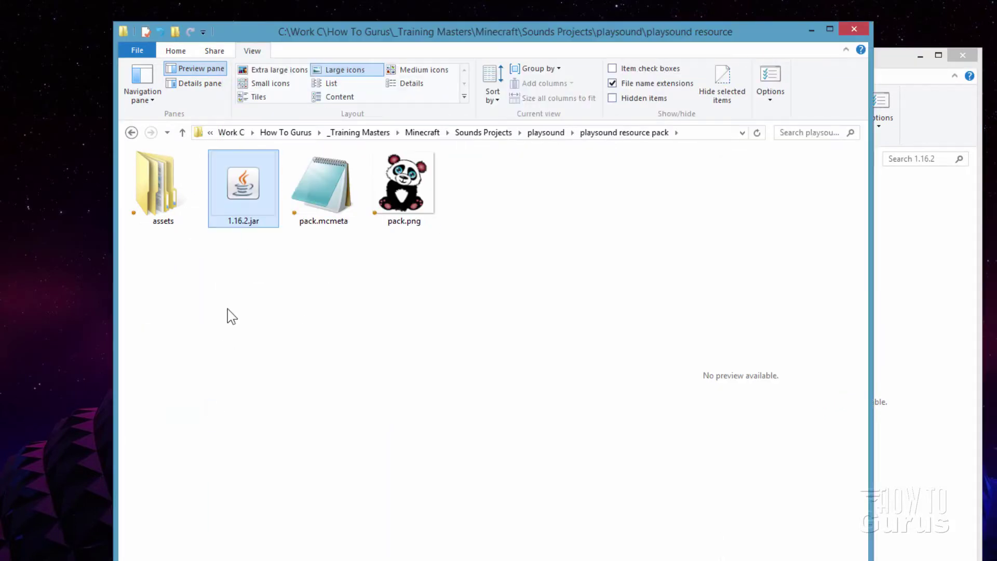
left_click(934, 123)
left_click(957, 58)
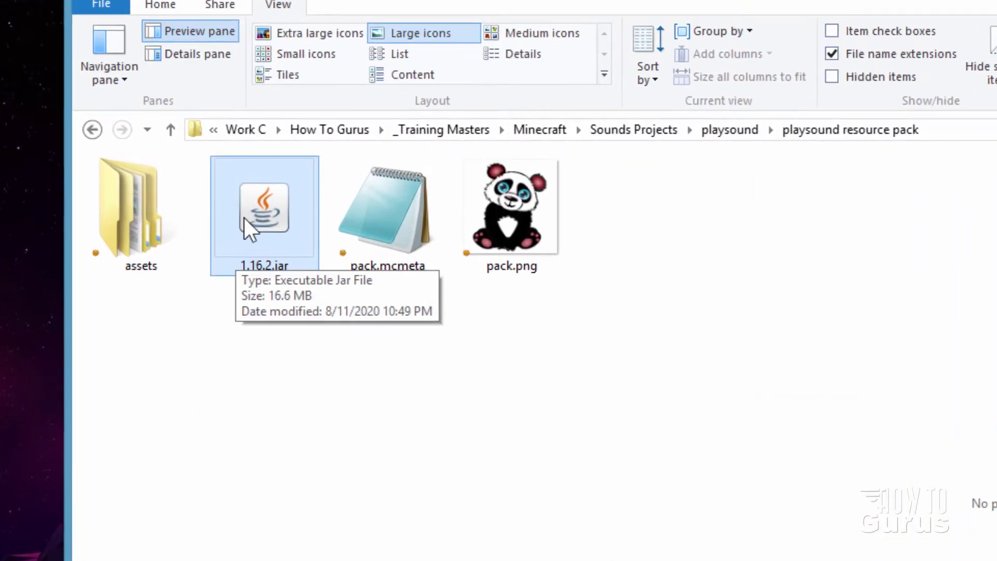
Rename the copied 1.16.2.jar as 1.16.2.zip and accept the file extension change.
left_click(289, 265)
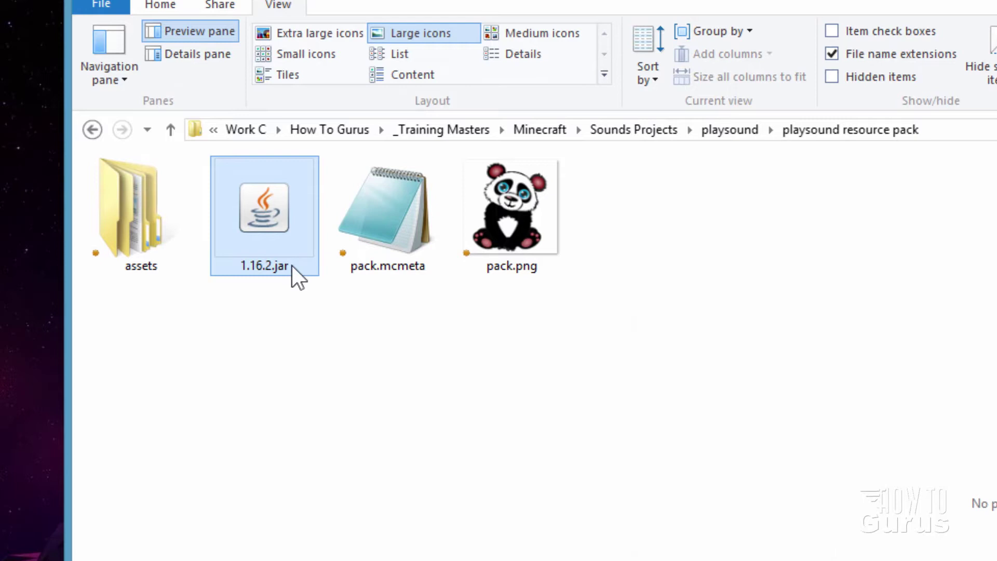
left_click(298, 266)
key("BackSpace")
key("BackSpace")
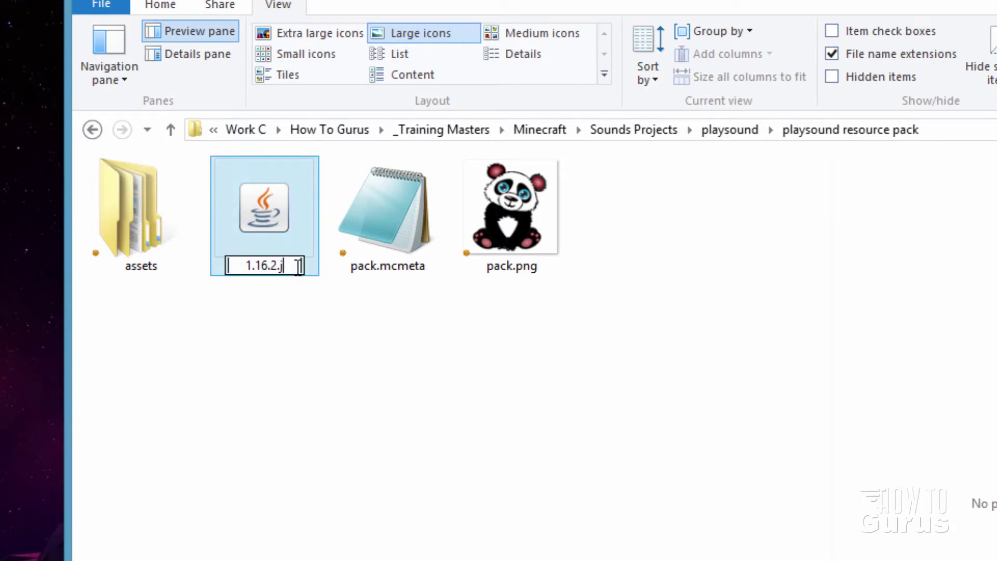
key("BackSpace")
type("z")
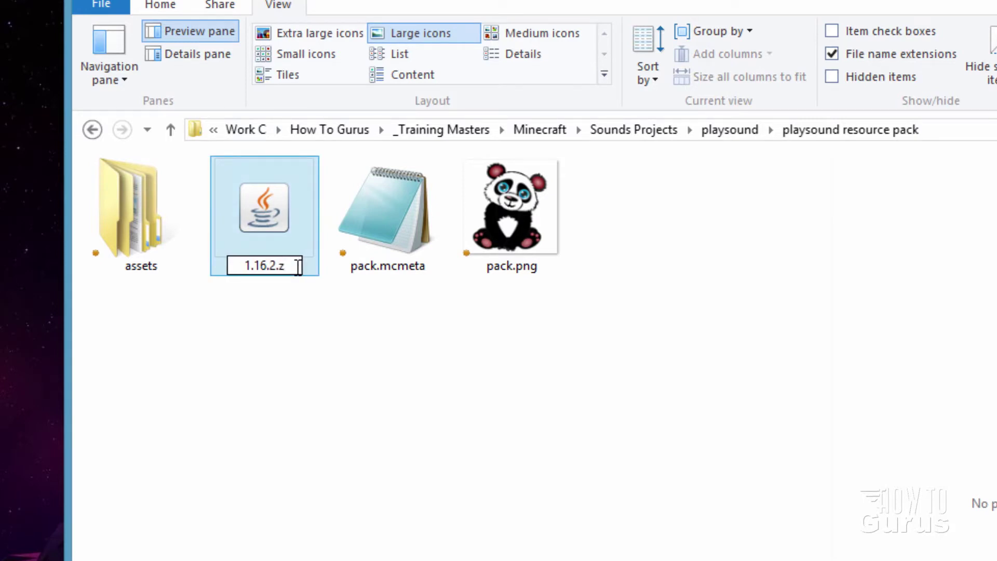
type("ip")
key("Return")
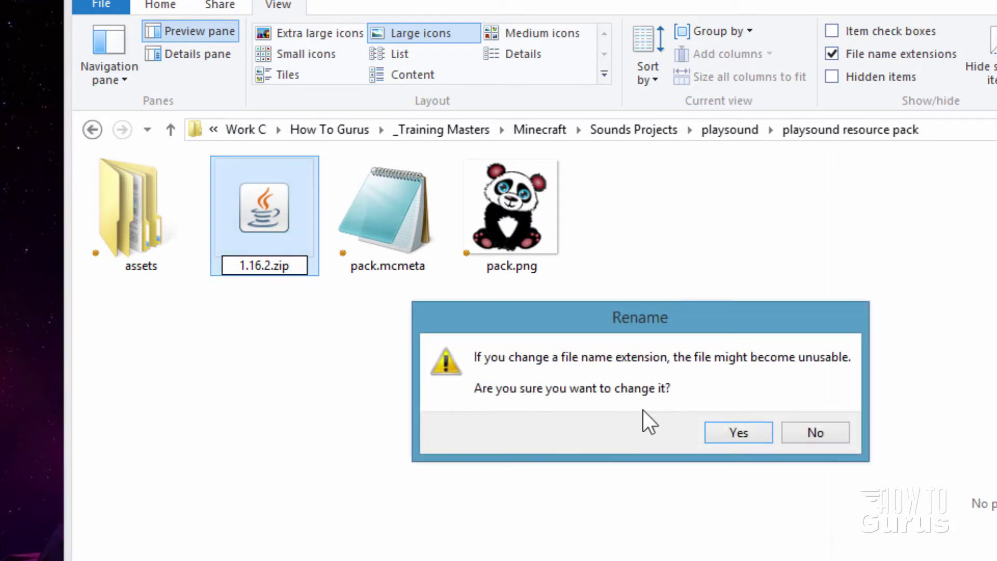
left_click(707, 435)
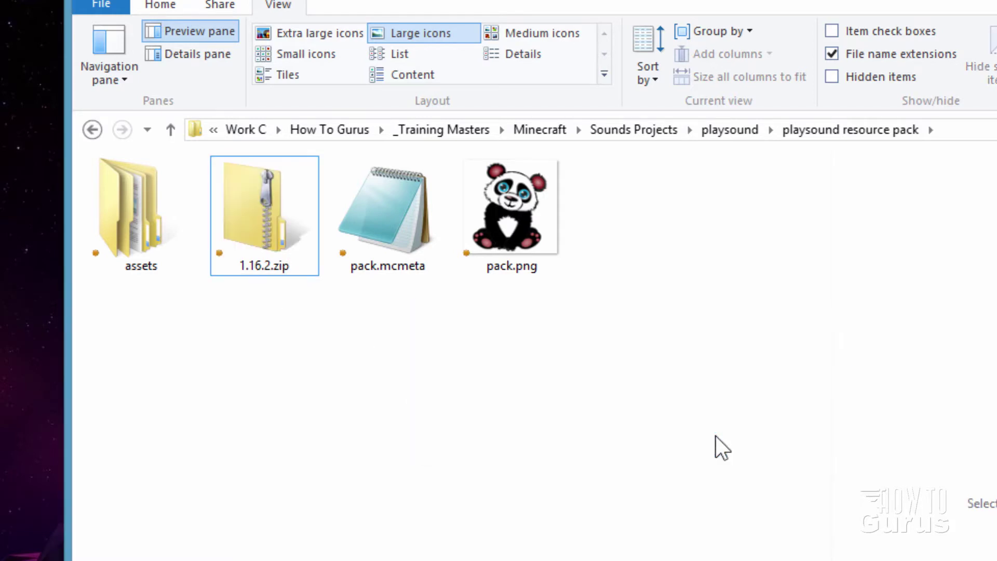
Open the 1.16.2.zip archive in the playsound resource pack folder to browse its contents.
left_click(266, 236)
double_click(266, 236)
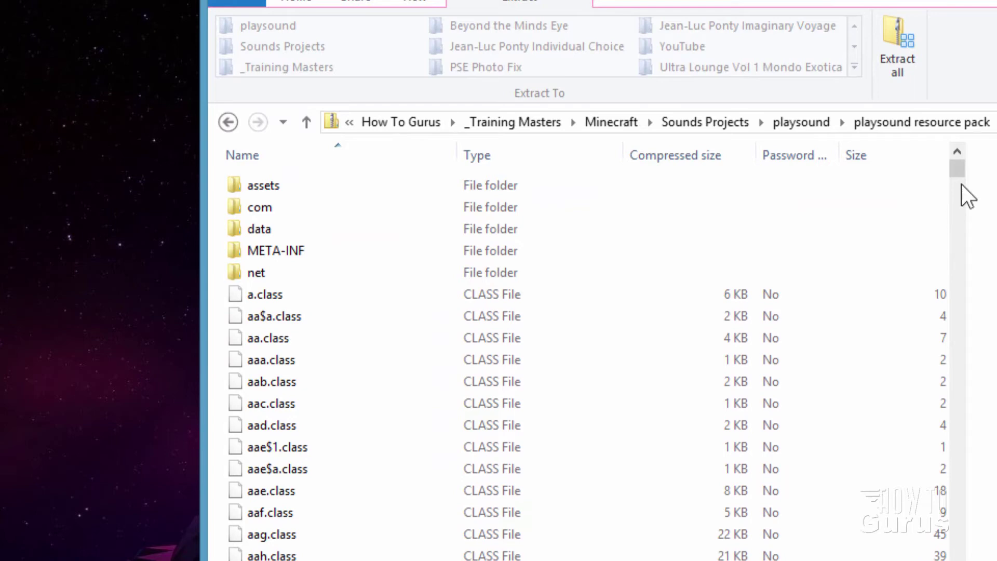
Locate the pack.mcmeta and pack.png files inside the 1.16.2.zip archive.
left_click_drag(959, 173, 934, 553)
left_click(300, 418)
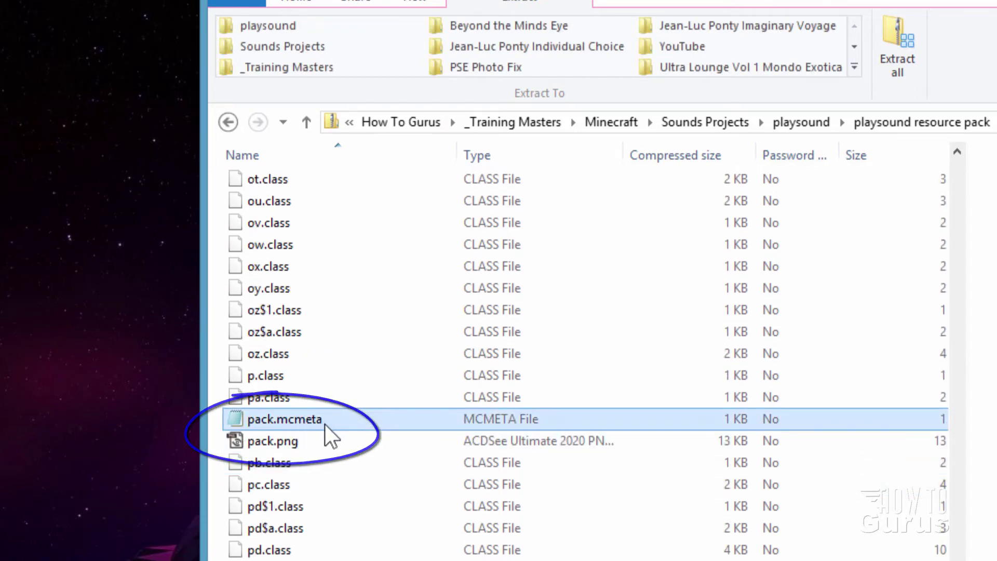
left_click(306, 442, "ctrl")
left_click(314, 443)
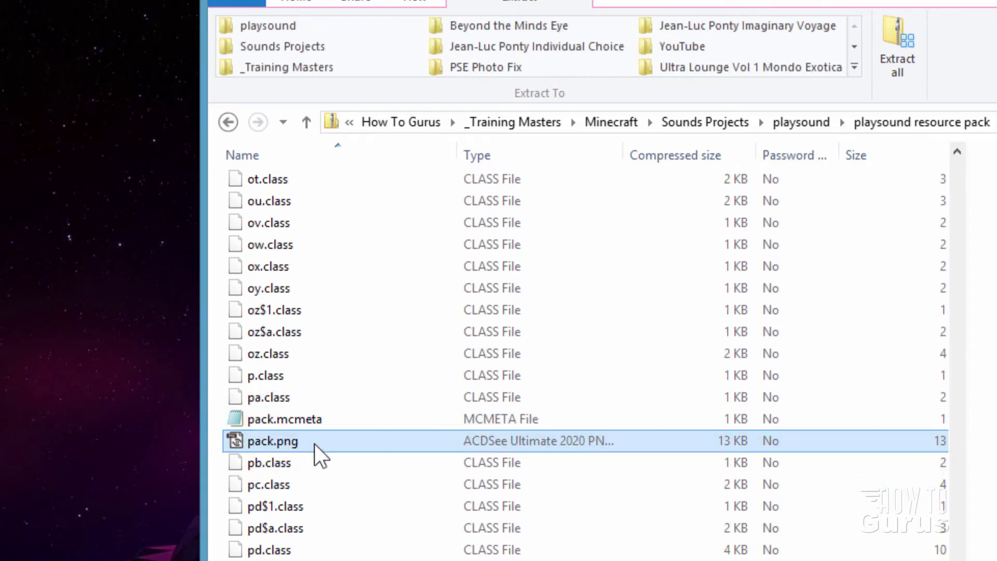
left_click(310, 421, "ctrl")
left_click(304, 442)
Return to the playsound resource pack folder, view the contents of pack.mcmeta in Notepad and close it.
left_click(937, 127)
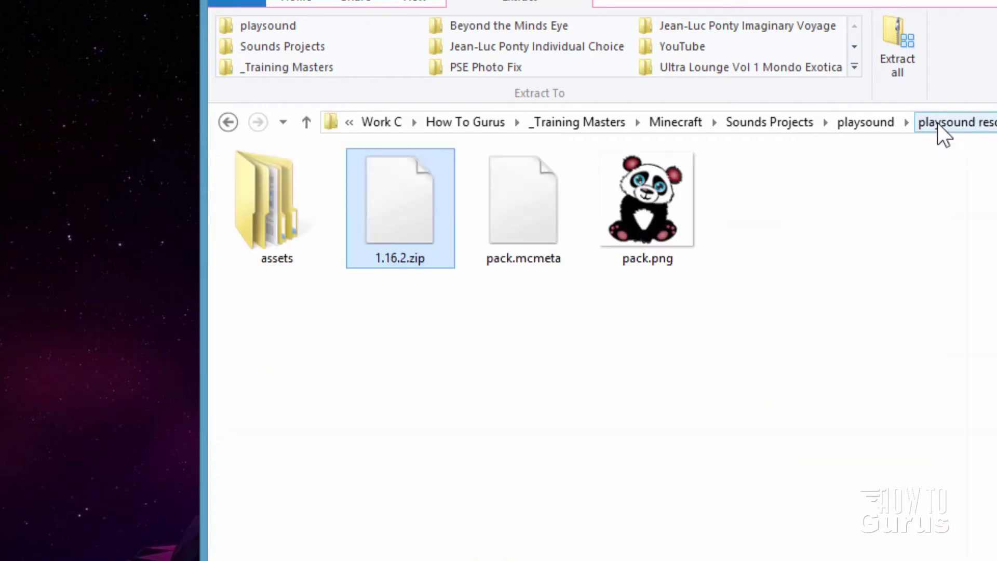
left_click(385, 221)
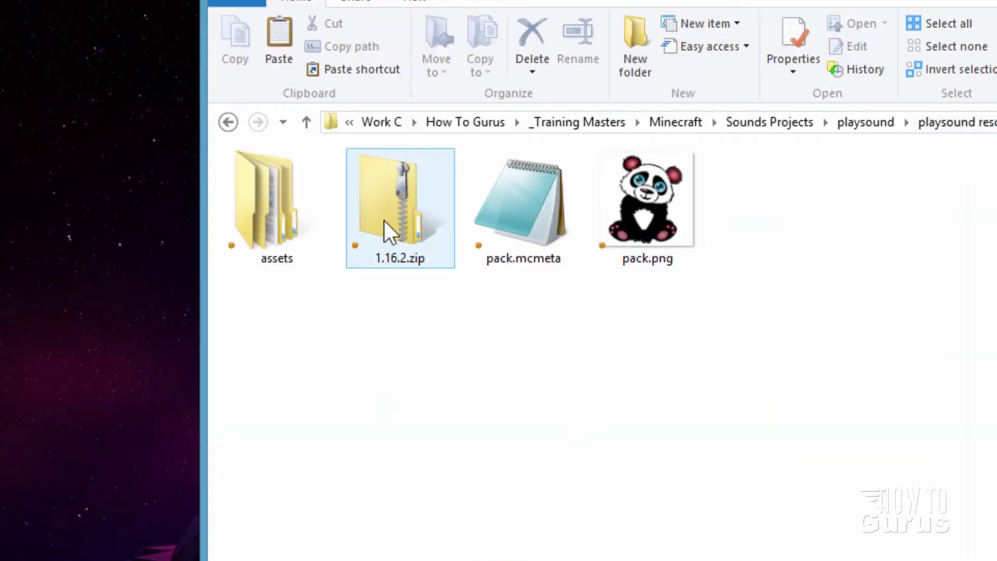
left_click_drag(712, 301, 665, 223)
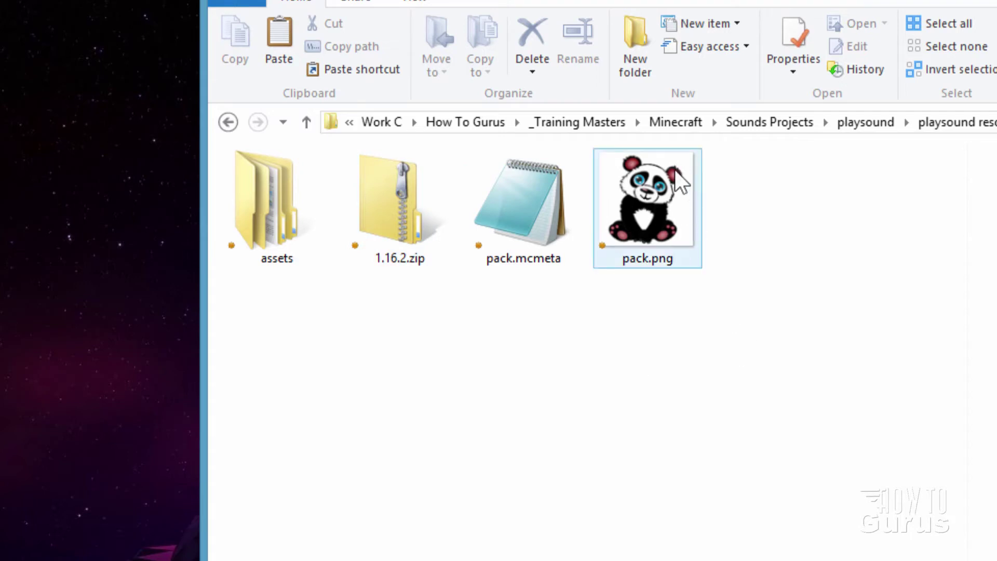
double_click(549, 218)
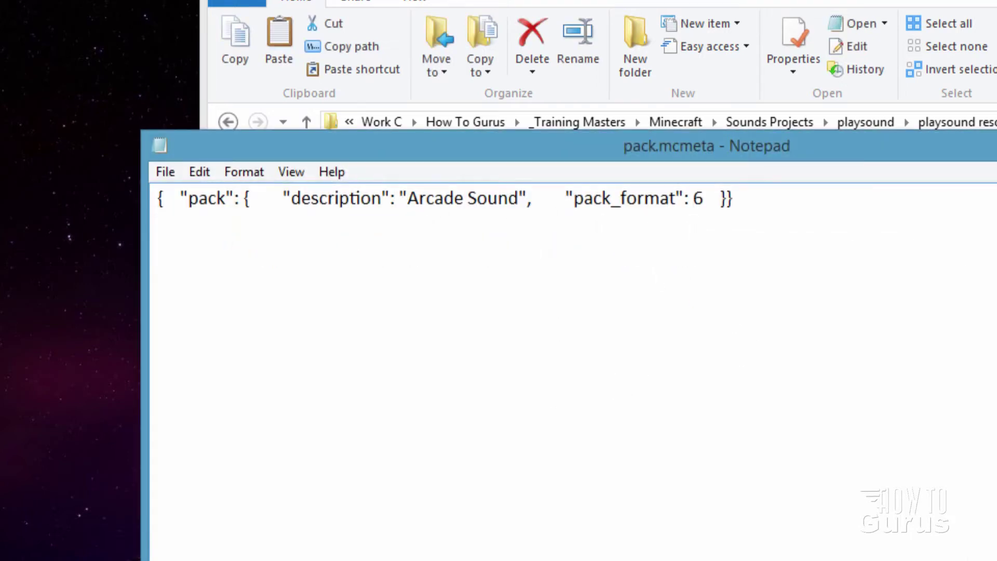
key("alt+F4")
left_click(515, 317)
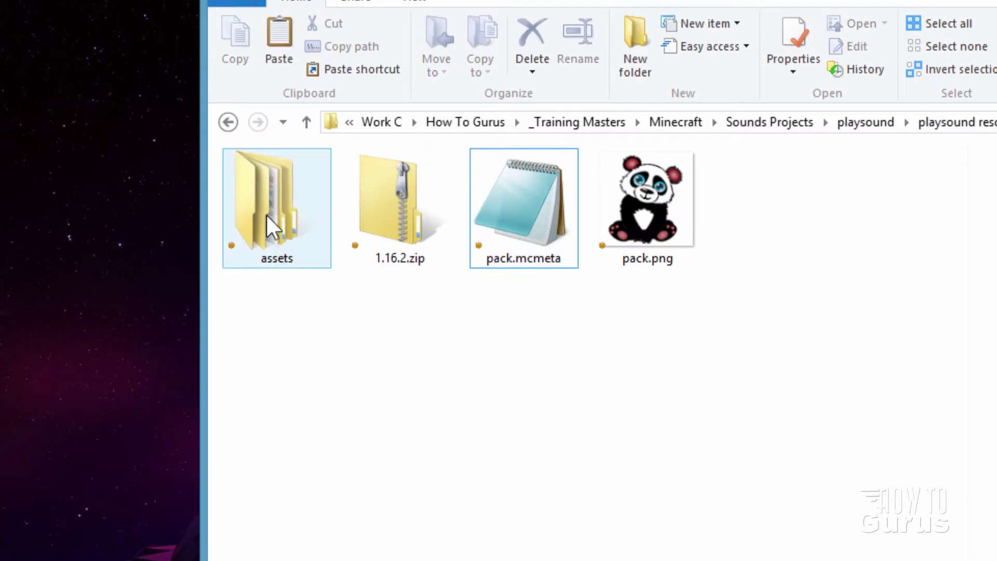
Browse from the assets folder through minecraft and sounds to the custom folder and select arcade.ogg.
double_click(264, 197)
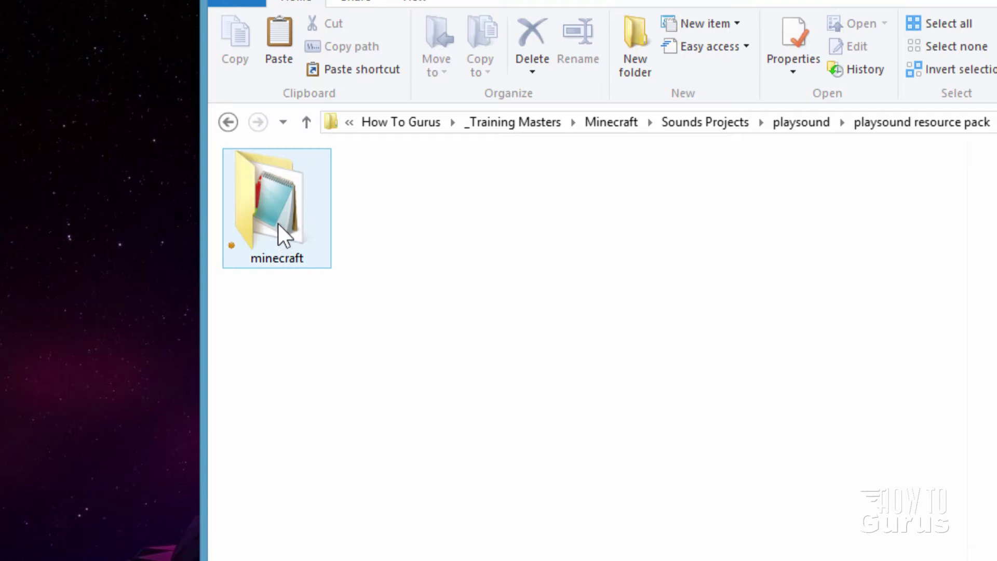
double_click(278, 210)
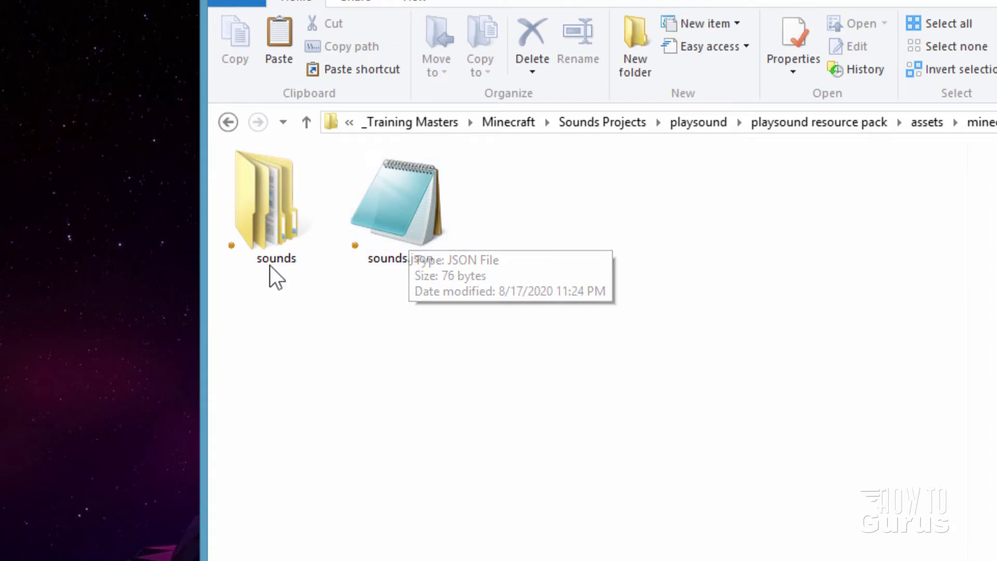
double_click(254, 210)
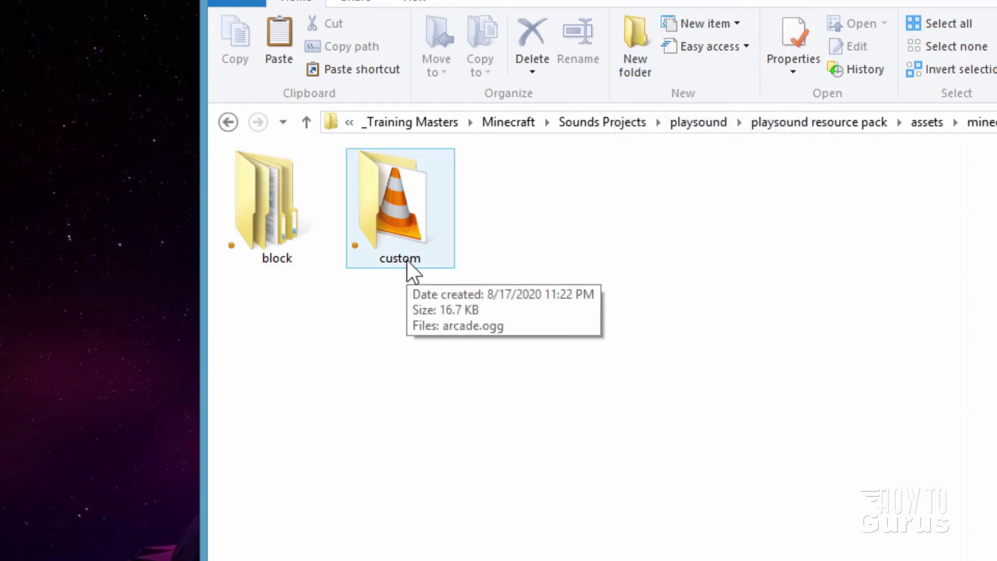
double_click(388, 207)
left_click(286, 269)
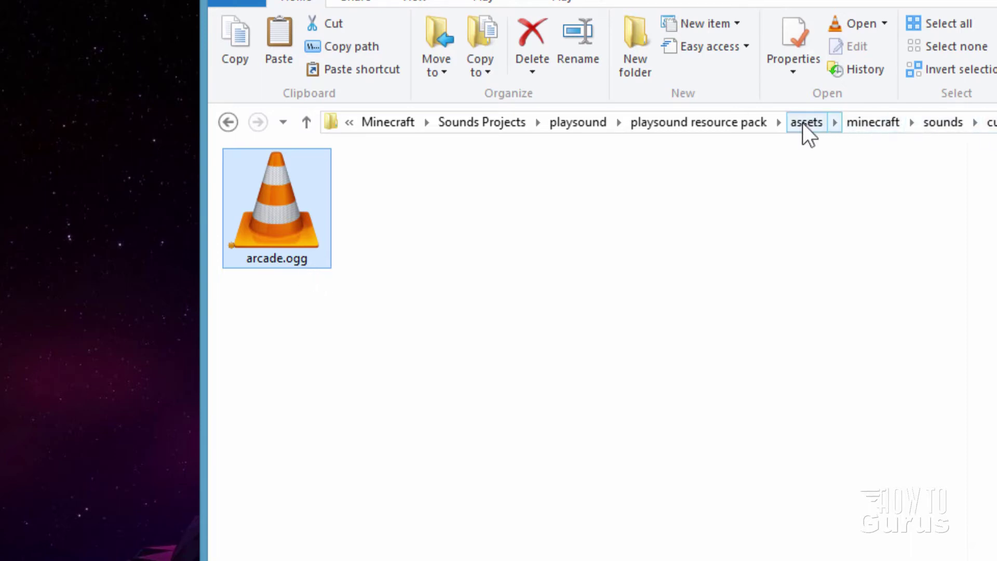
Go back up from the custom folder through sounds and minecraft to the assets folder.
left_click(943, 123)
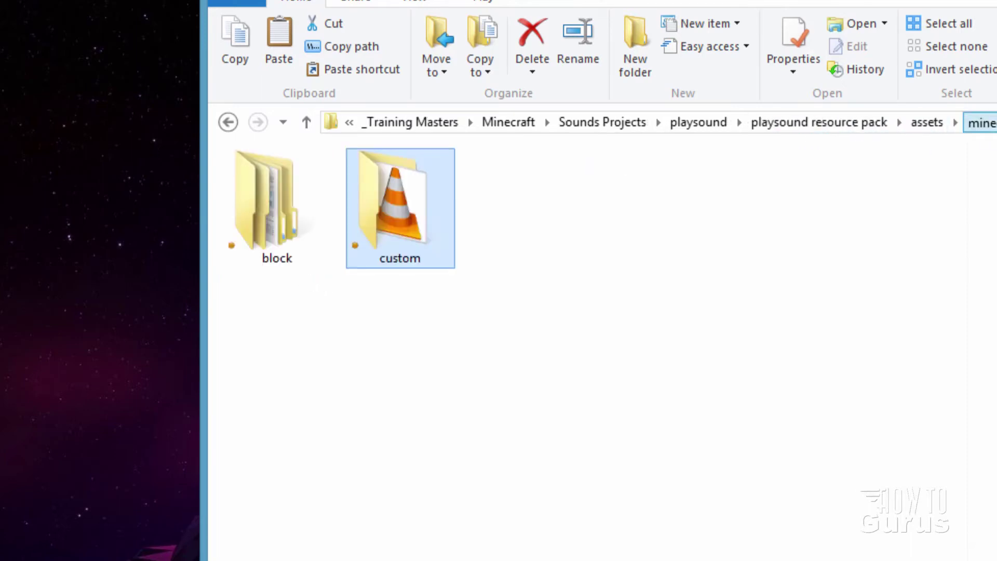
left_click(980, 122)
left_click(411, 238)
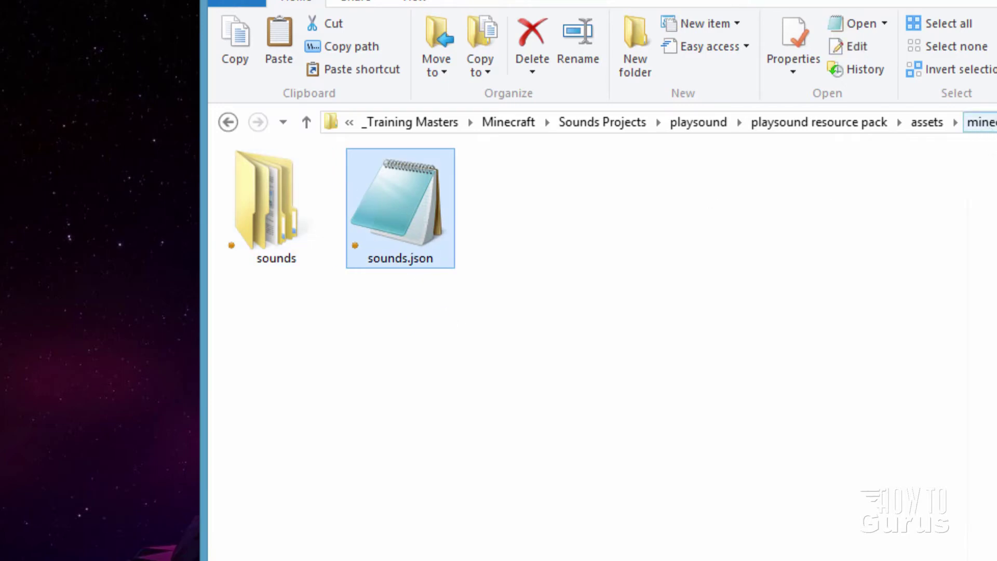
left_click(930, 124)
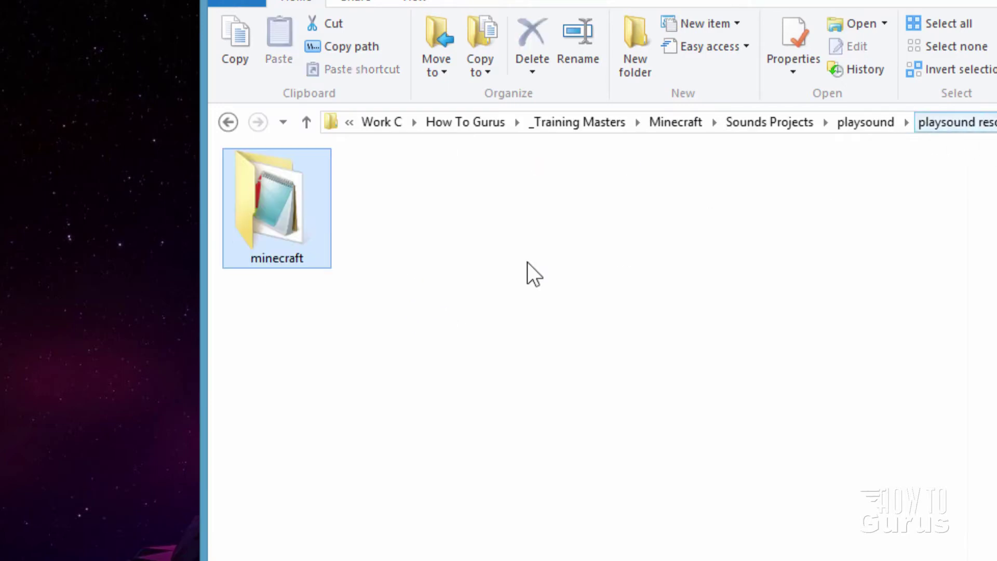
Open sounds.json from the minecraft folder in Notepad and reposition its window.
double_click(260, 207)
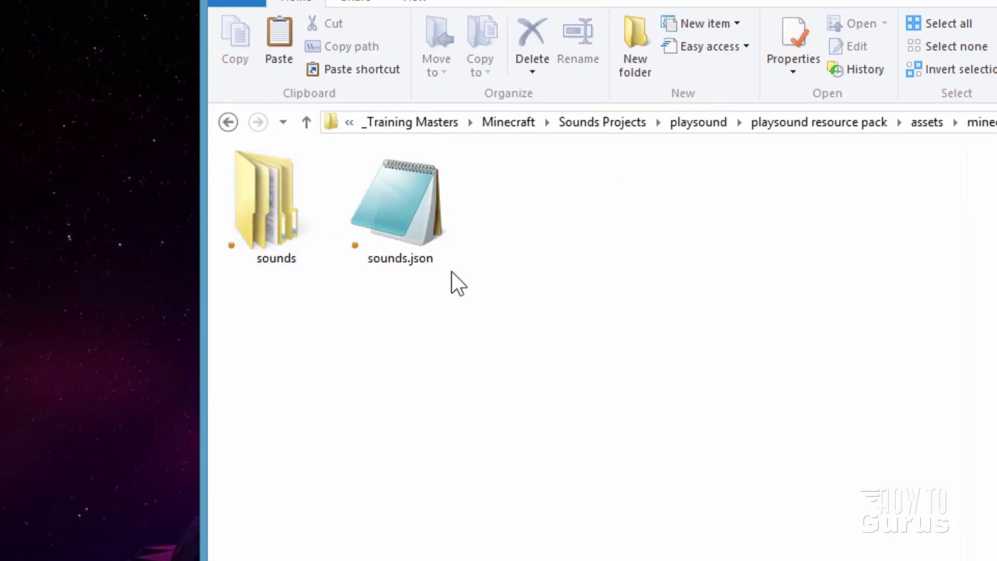
right_click(418, 265)
left_click(419, 273)
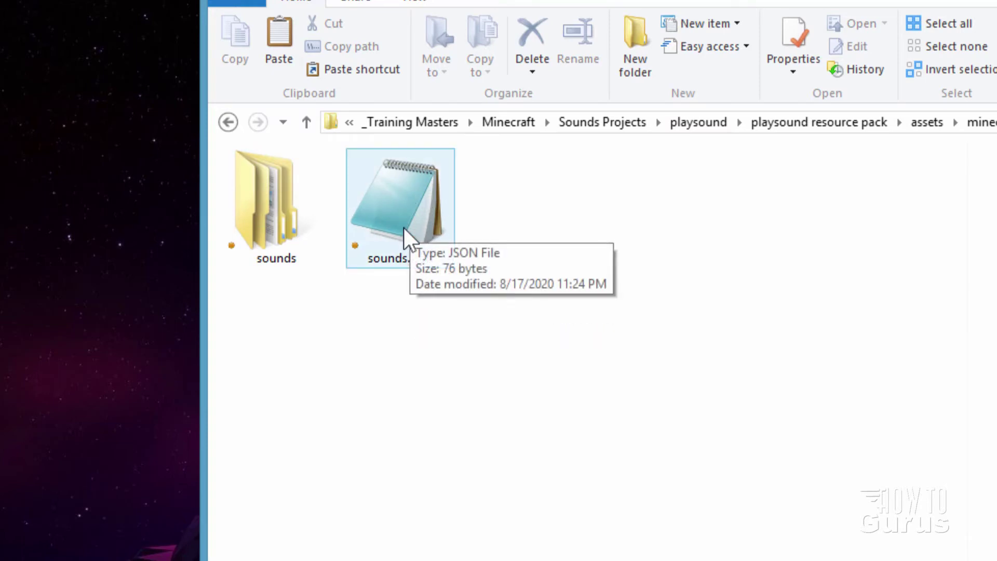
double_click(396, 208)
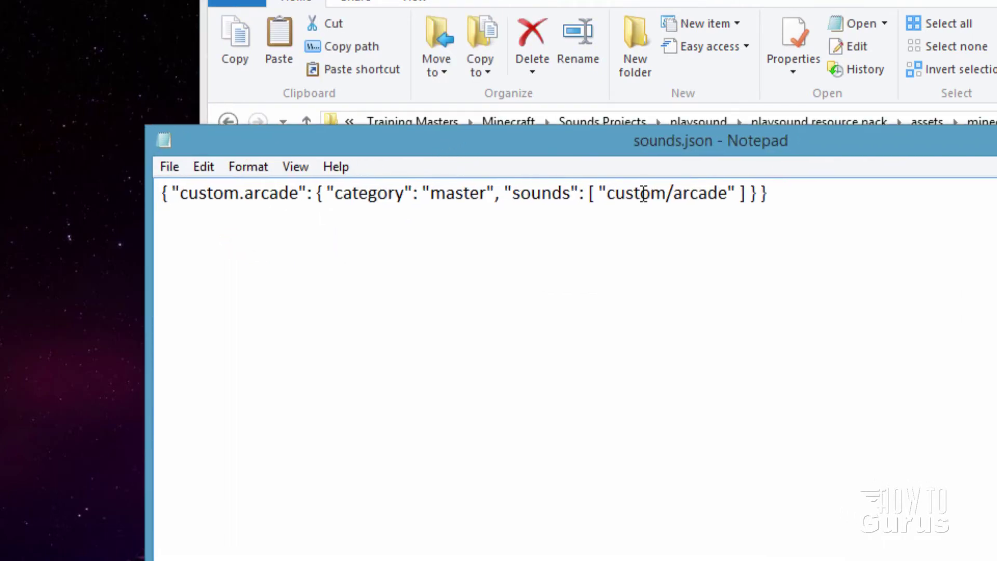
left_click_drag(811, 141, 654, 13)
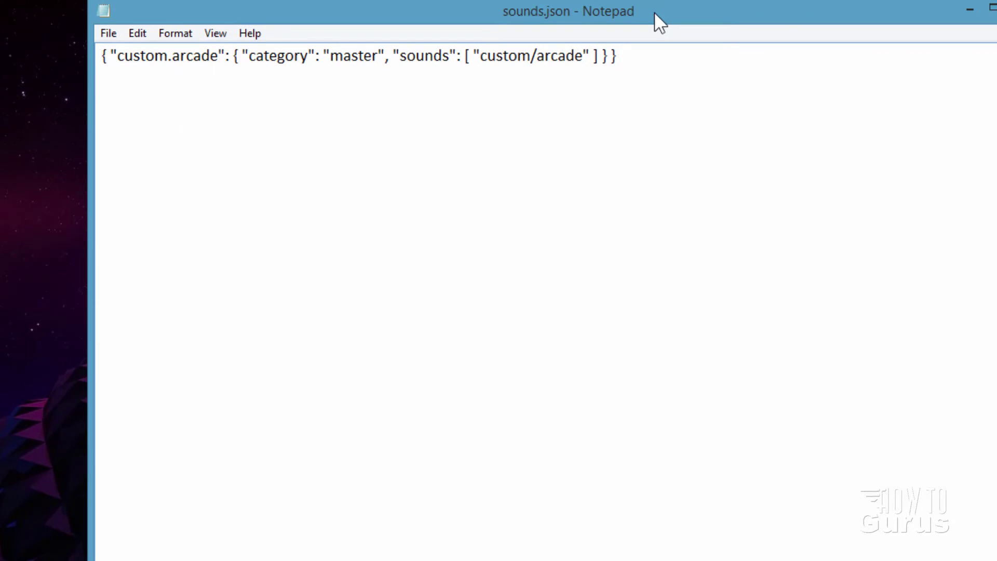
Check the encoding choices for saving sounds.json under a new name, keep ANSI, and cancel the save.
left_click(109, 31)
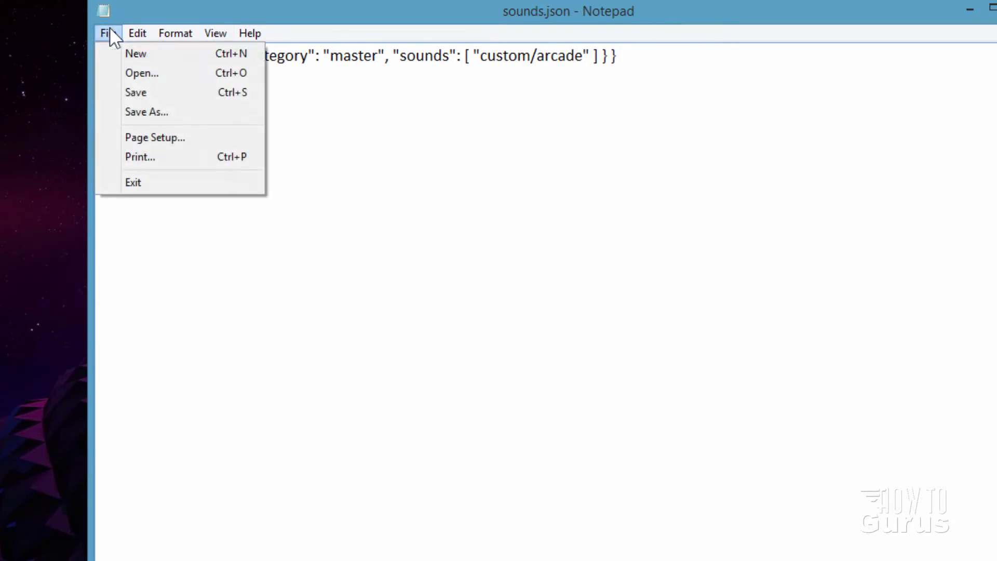
left_click(149, 114)
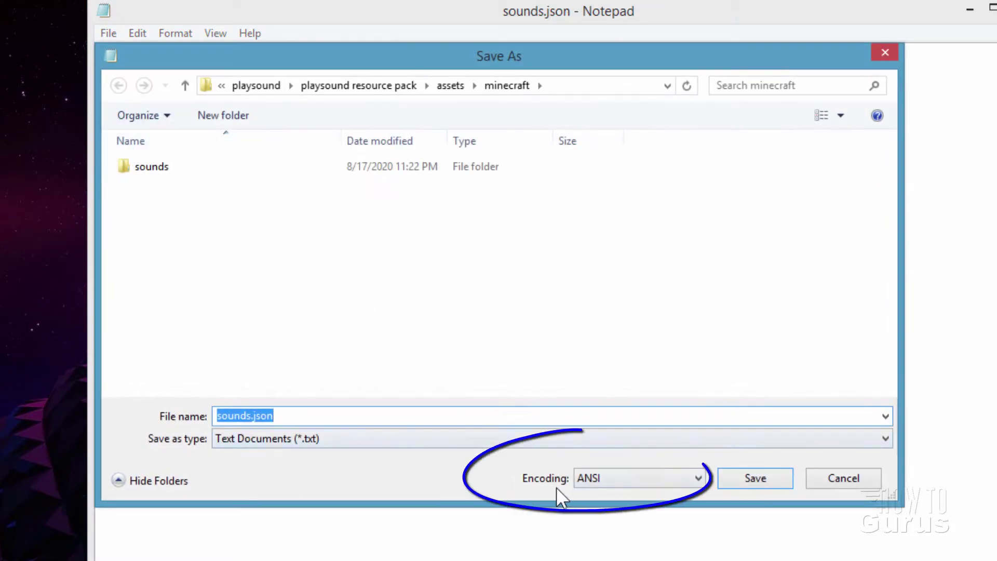
left_click(624, 482)
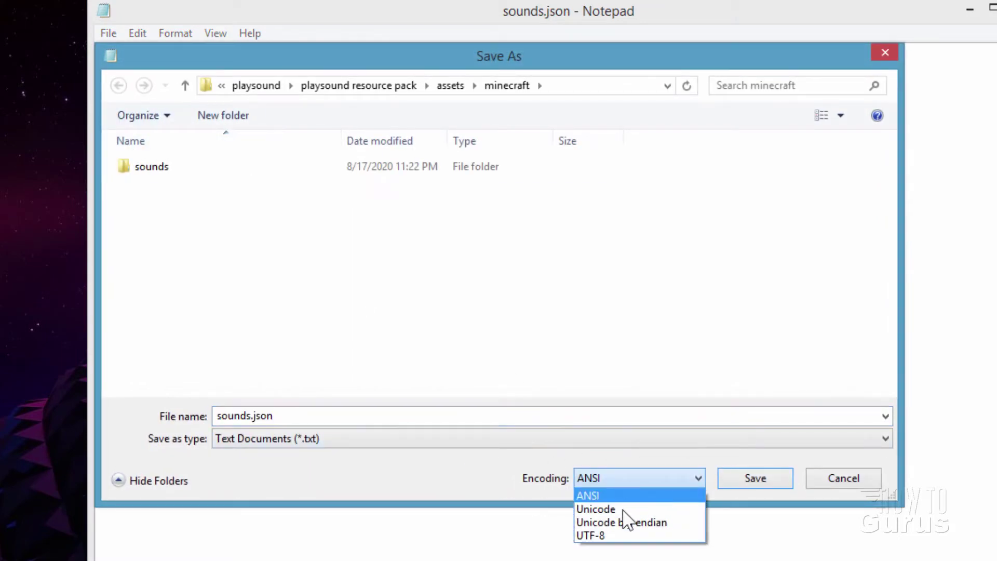
left_click(591, 495)
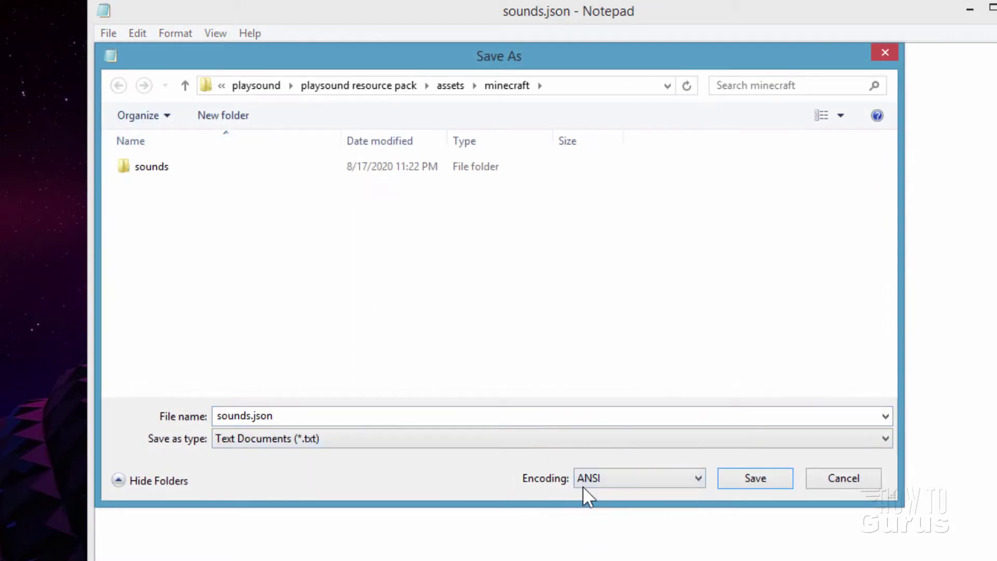
left_click(842, 477)
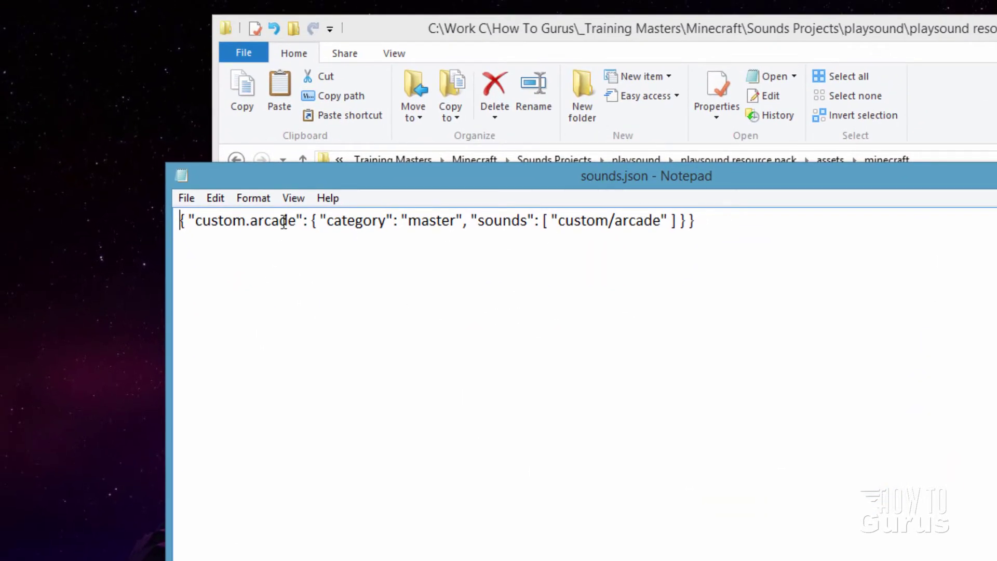
Examine the sounds.json code, focusing on the custom.arcade sound name and the master category value.
left_click_drag(698, 220, 173, 234)
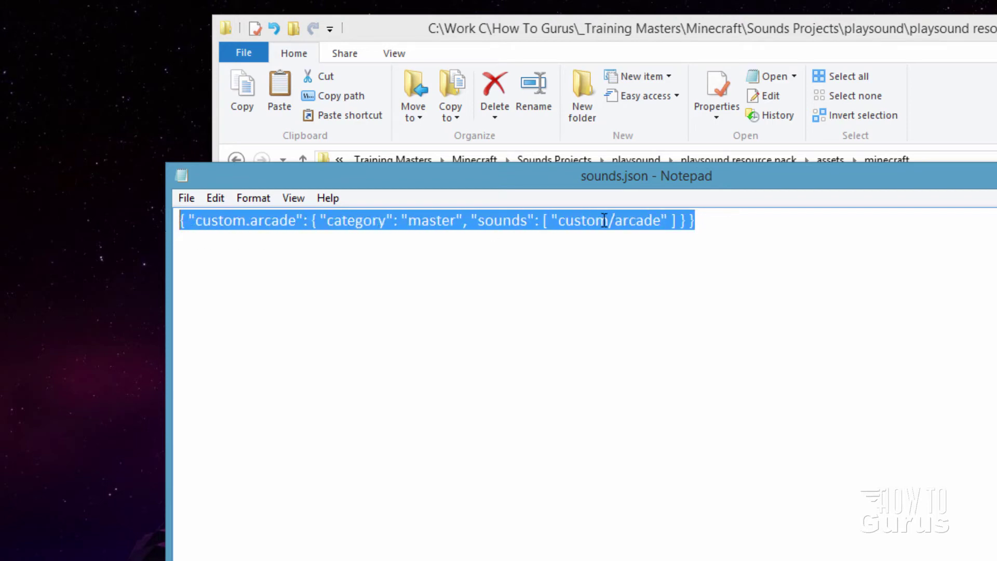
left_click(746, 218)
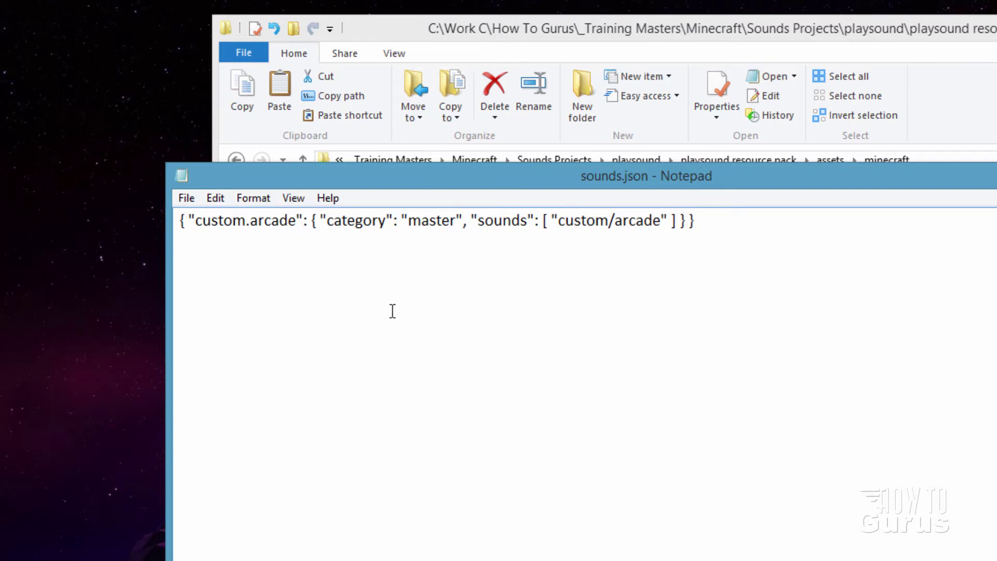
left_click_drag(361, 173, 681, 224)
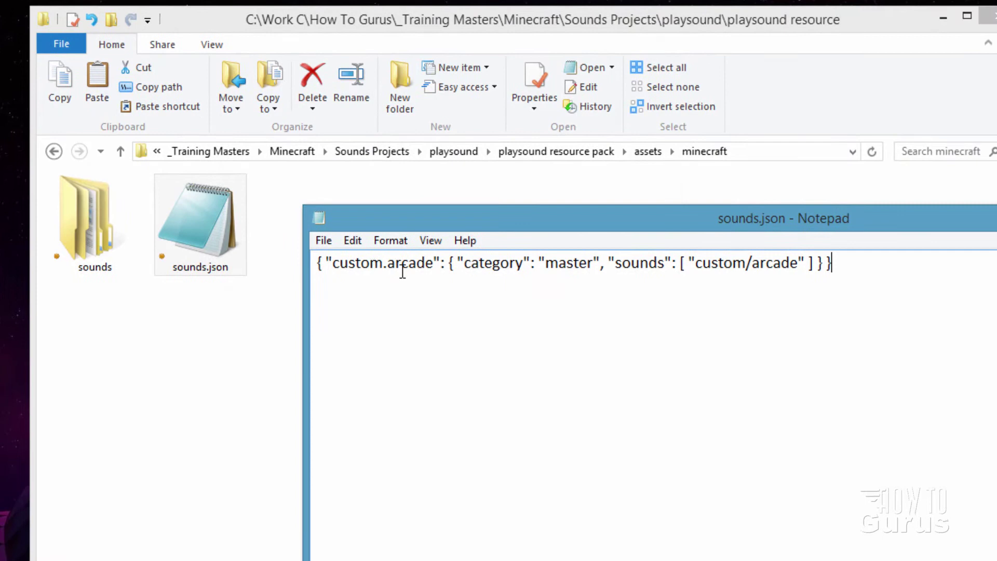
left_click_drag(436, 262, 329, 262)
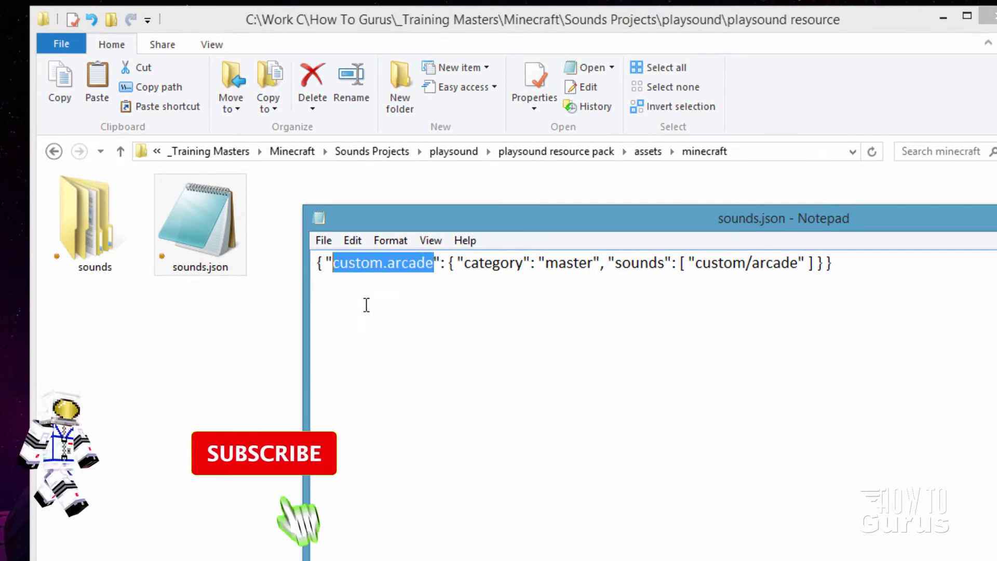
left_click(369, 279)
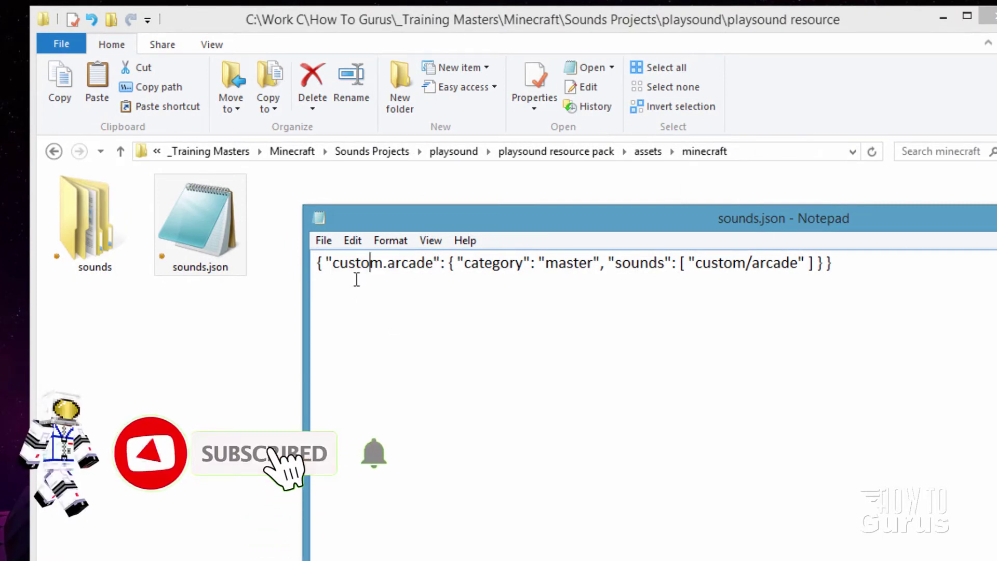
left_click(410, 264)
left_click(388, 264)
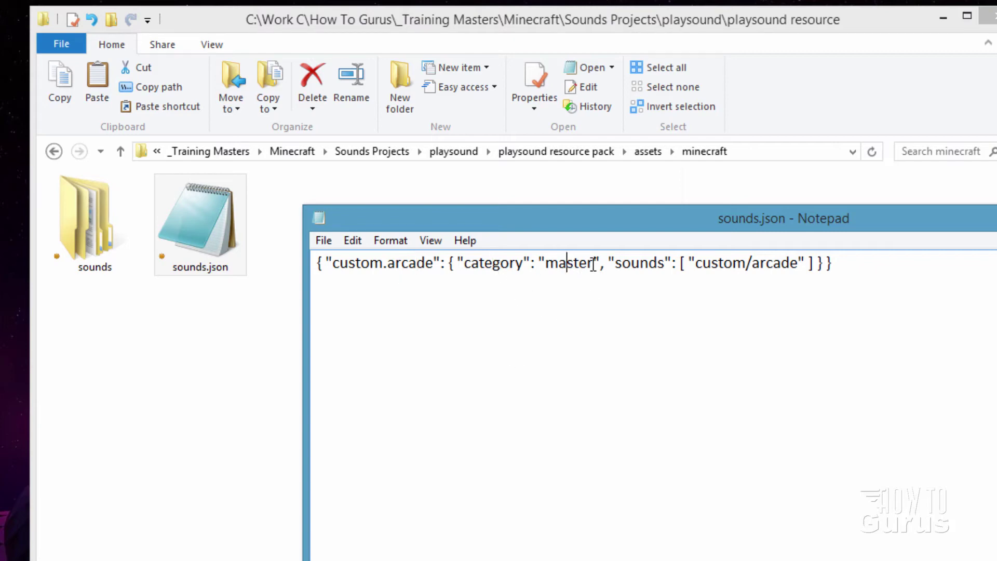
left_click_drag(593, 265, 553, 272)
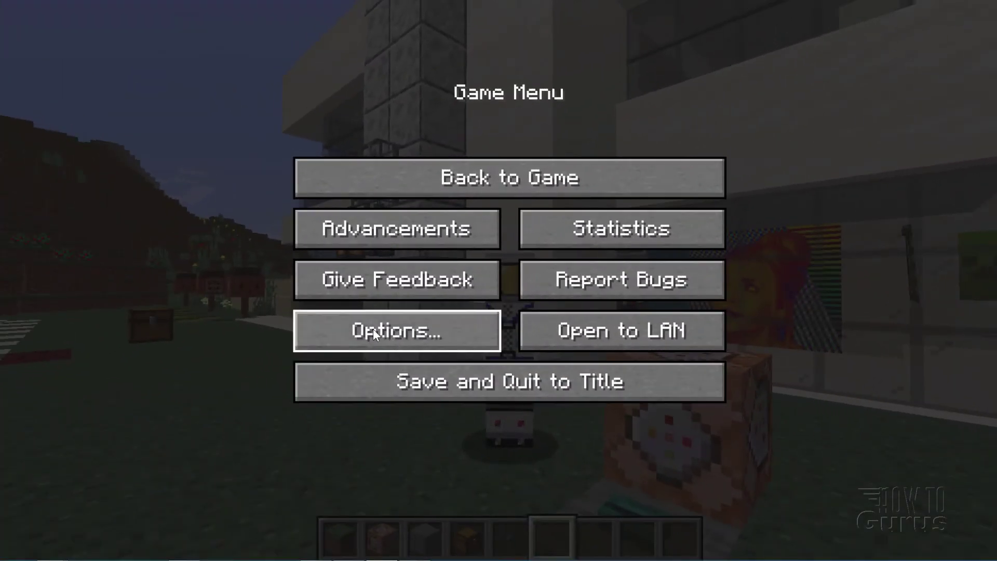
Switch to Minecraft, view the volume categories in the Music & Sound Options, and leave the options.
left_click(407, 332)
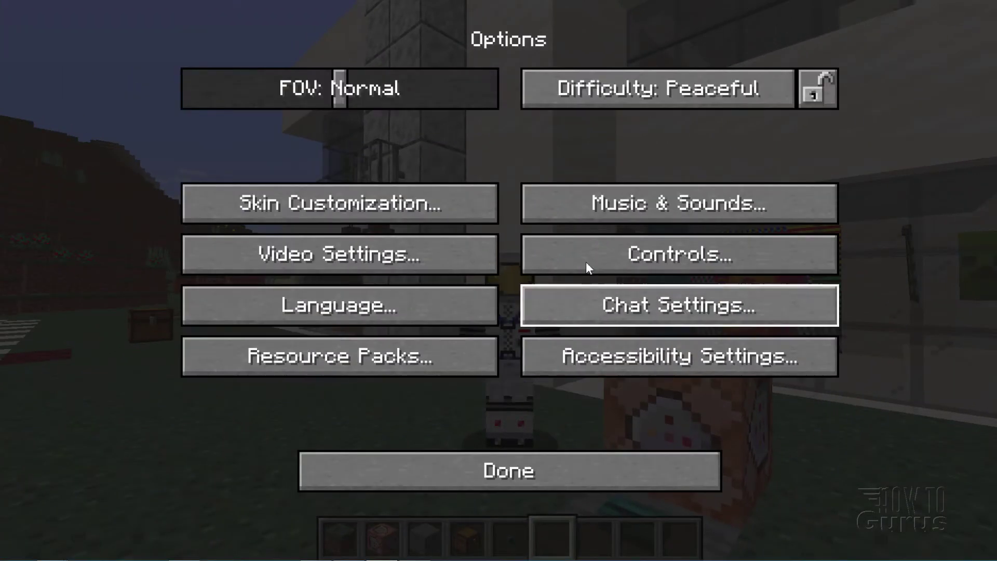
left_click(662, 207)
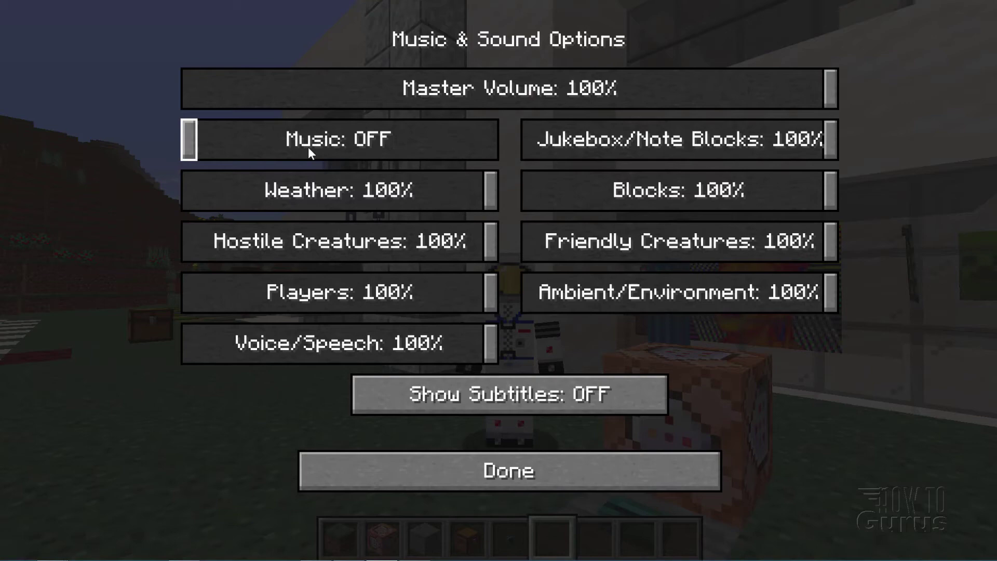
left_click(534, 488)
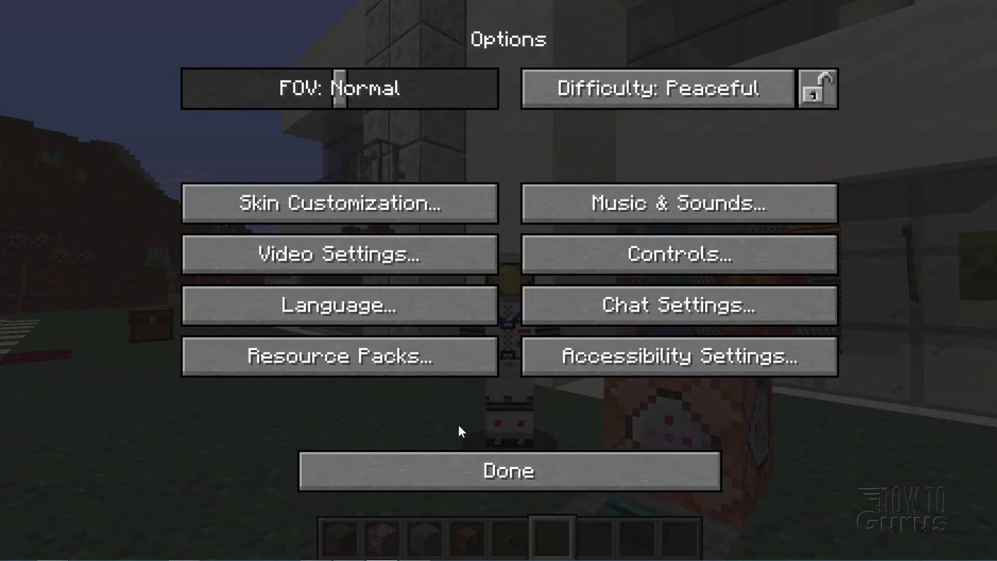
left_click(462, 470)
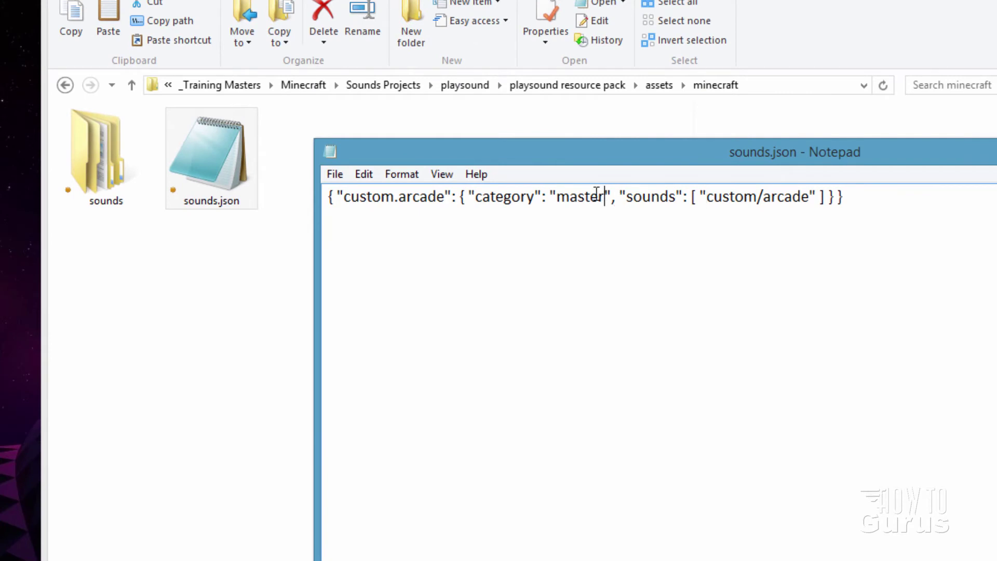
Examine the master category value, the sounds key and the custom/arcade sound path in the sounds.json code.
left_click_drag(604, 198, 560, 199)
left_click(580, 198)
double_click(640, 196)
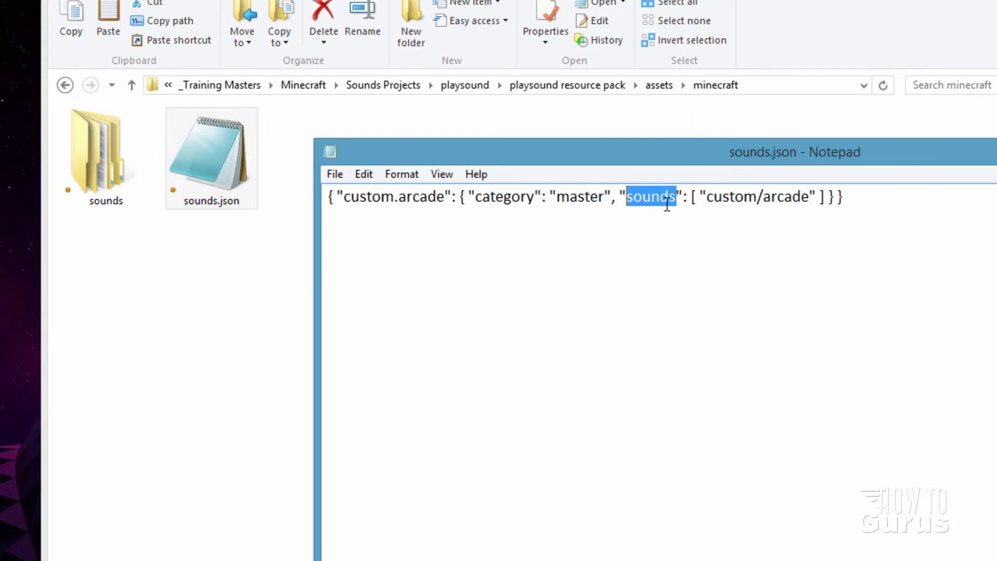
left_click(660, 199)
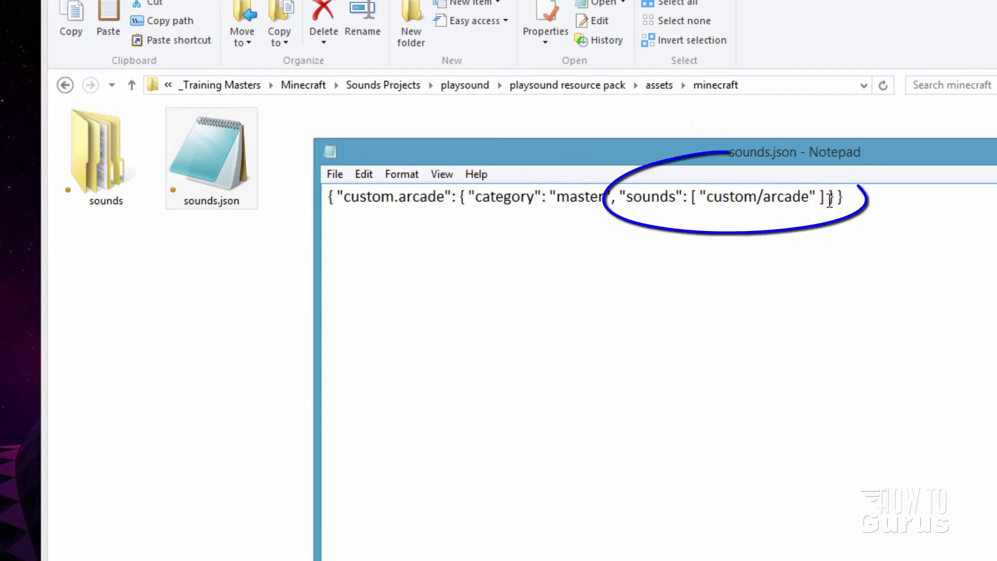
left_click_drag(809, 196, 707, 197)
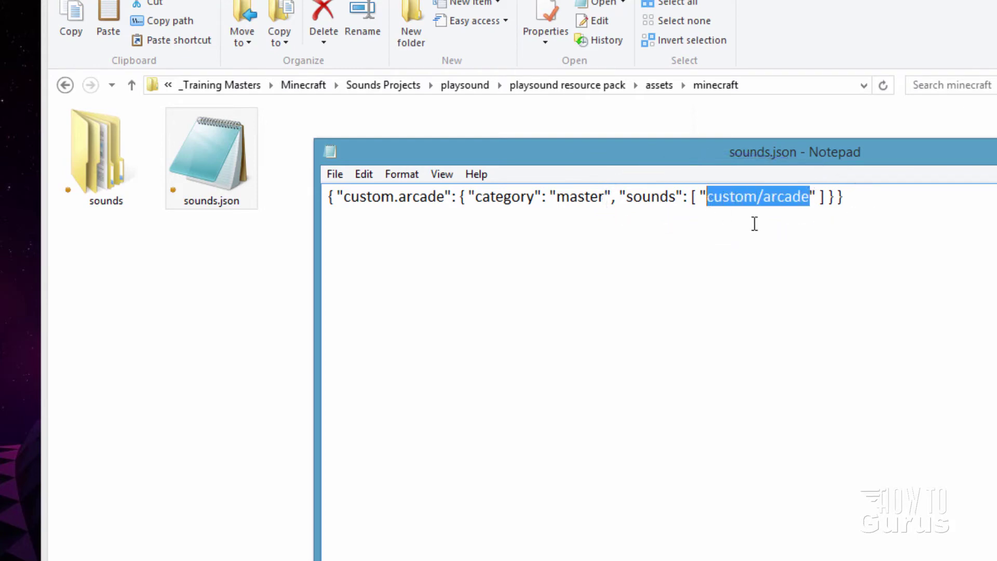
left_click(752, 231)
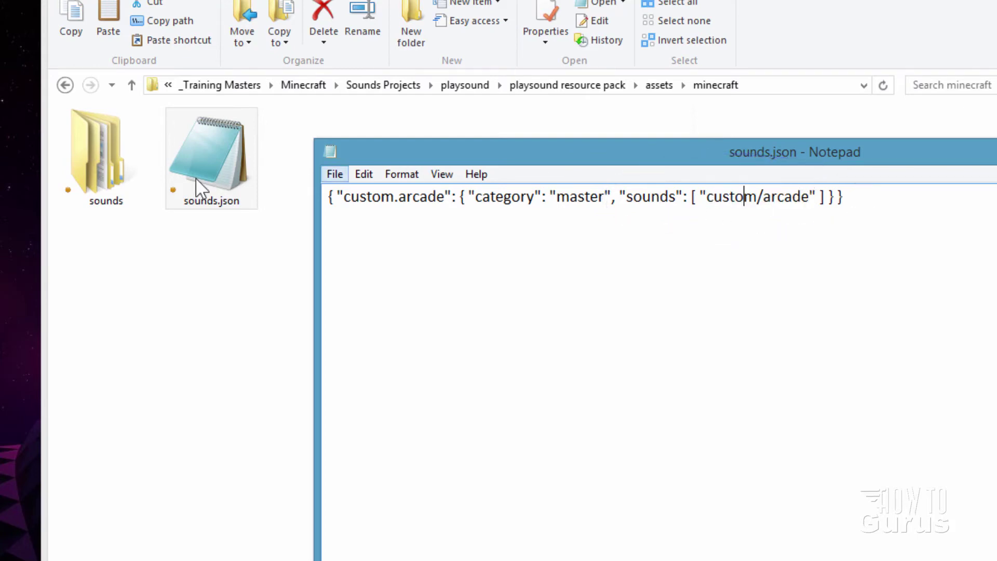
Compare the custom/arcade path in sounds.json with arcade.ogg in the sounds folder's custom subfolder, and close Notepad.
double_click(106, 167)
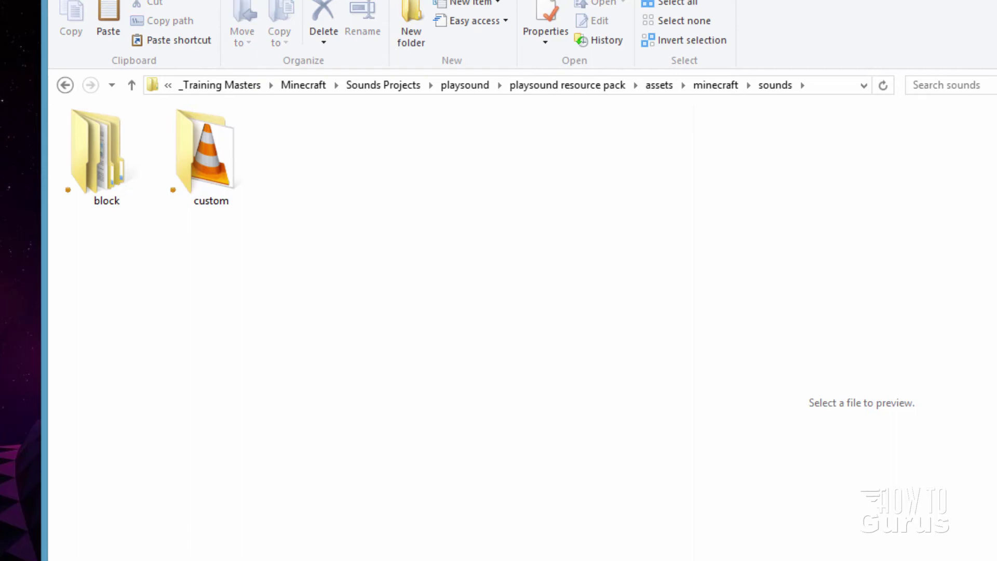
key("alt+Tab")
double_click(733, 202)
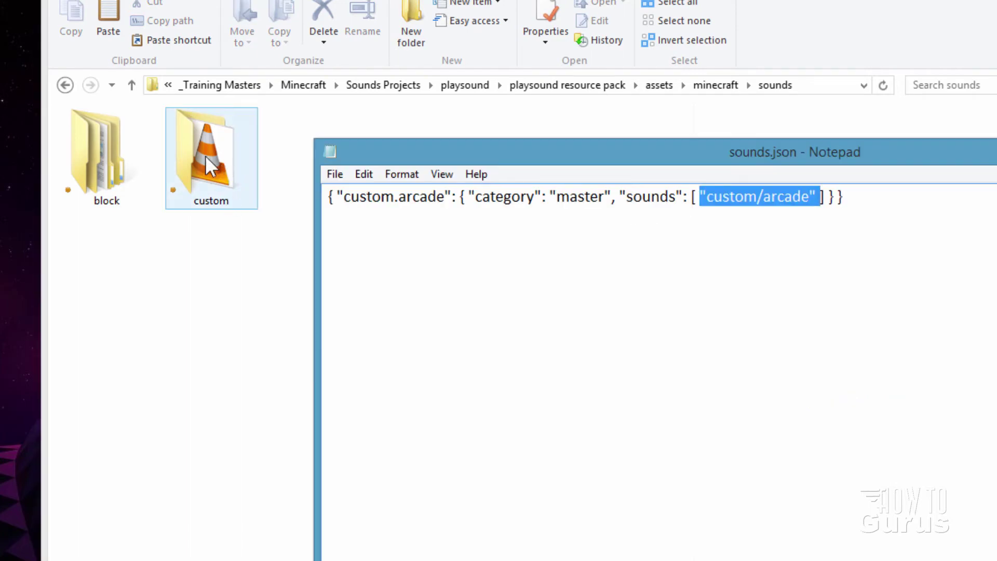
double_click(204, 154)
left_click(100, 171)
left_click(783, 203)
double_click(800, 205)
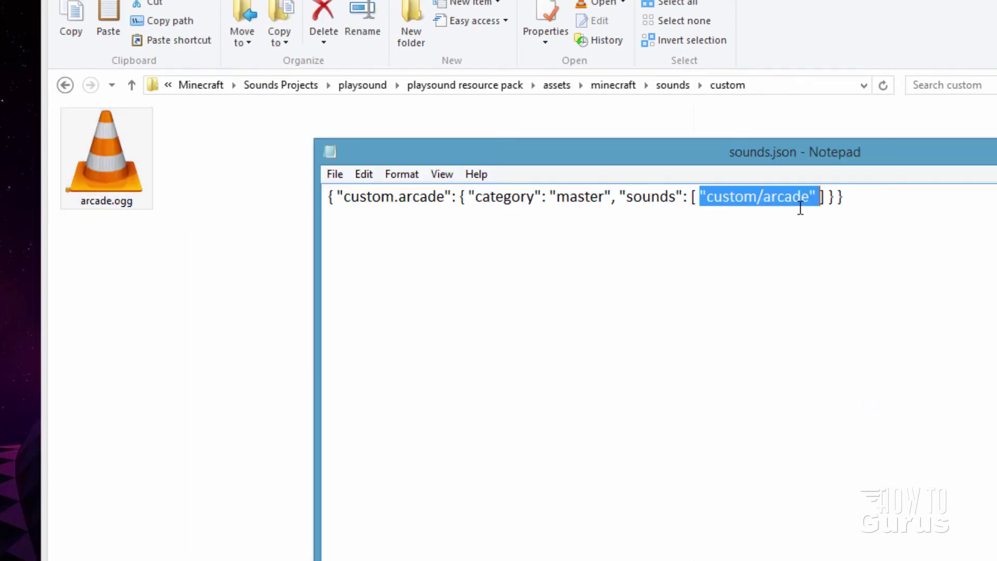
left_click_drag(810, 201, 761, 203)
left_click(643, 235)
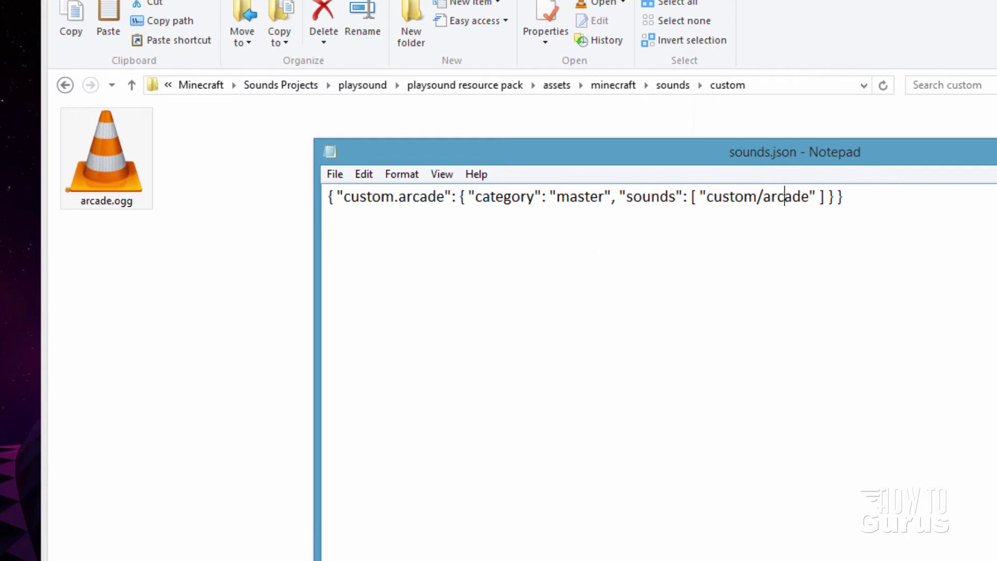
key("alt+F4")
Return to the playsound resource pack folder and compress assets, pack.mcmeta and pack.png together into a zip file.
left_click(465, 85)
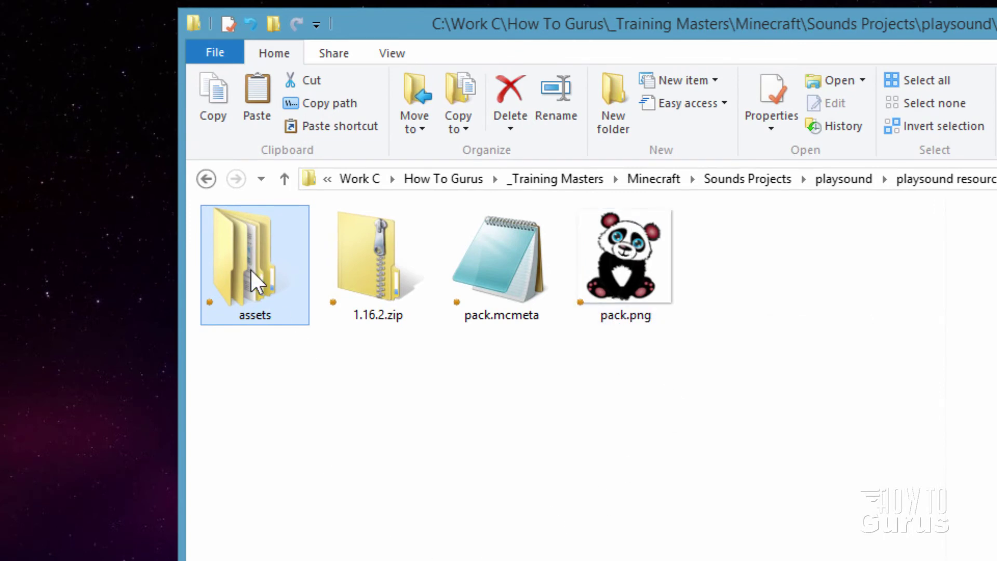
left_click(378, 240)
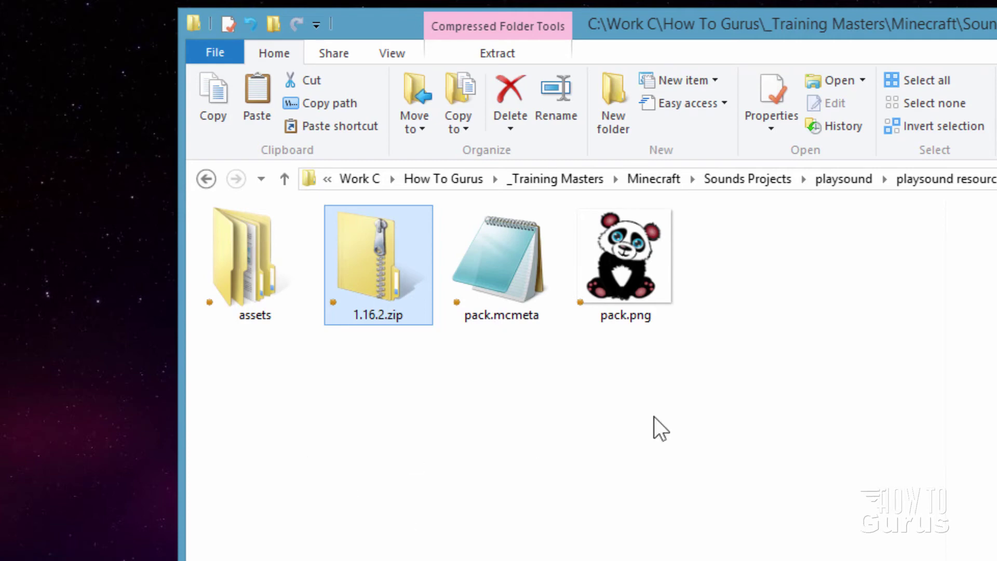
left_click(256, 272)
left_click(459, 293, "ctrl")
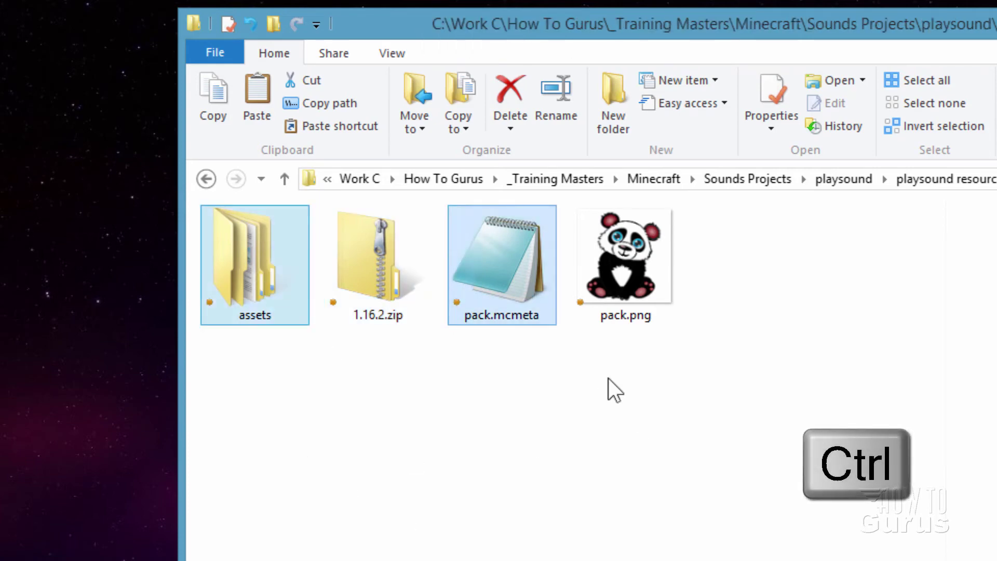
left_click(626, 262, "ctrl")
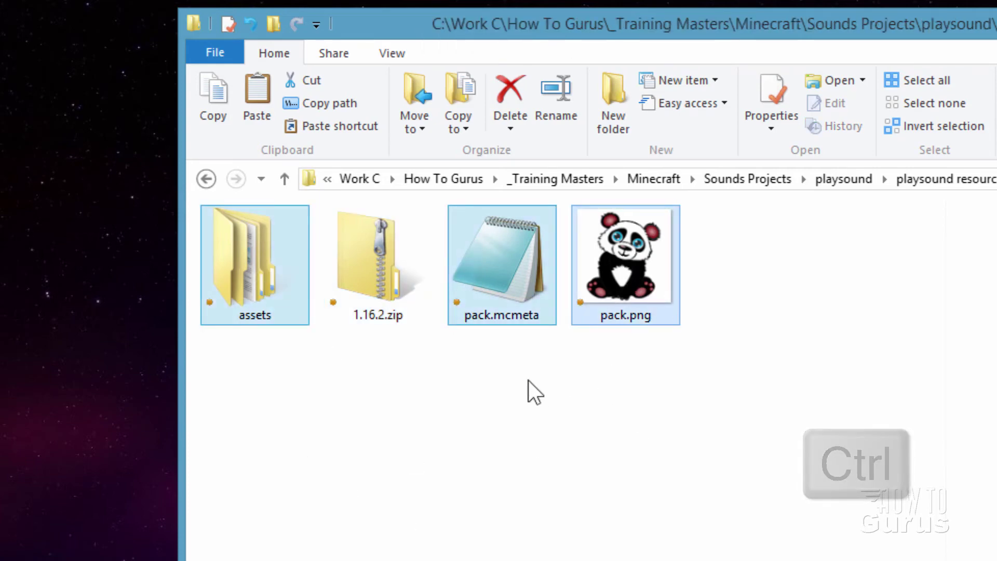
left_click(334, 52)
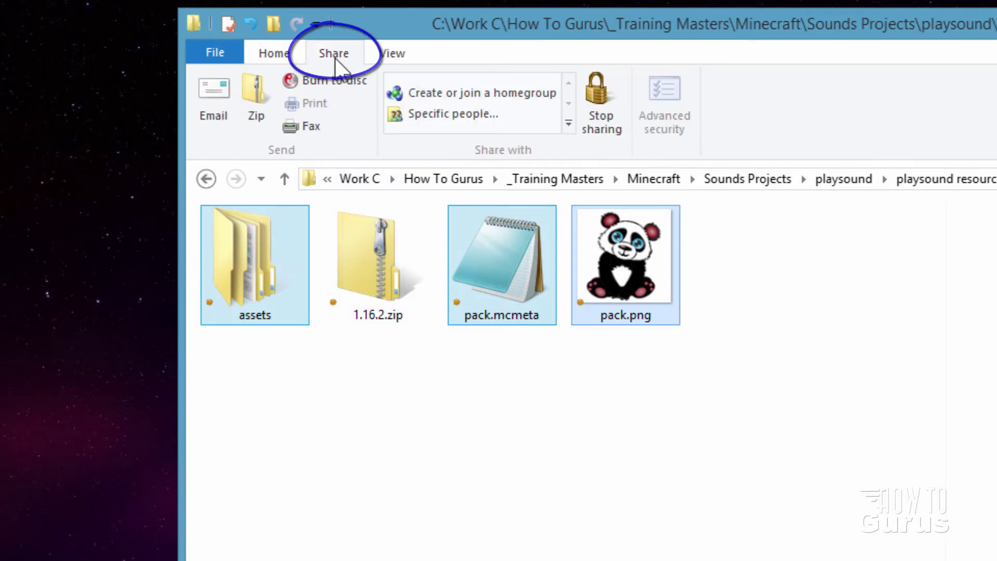
left_click(257, 92)
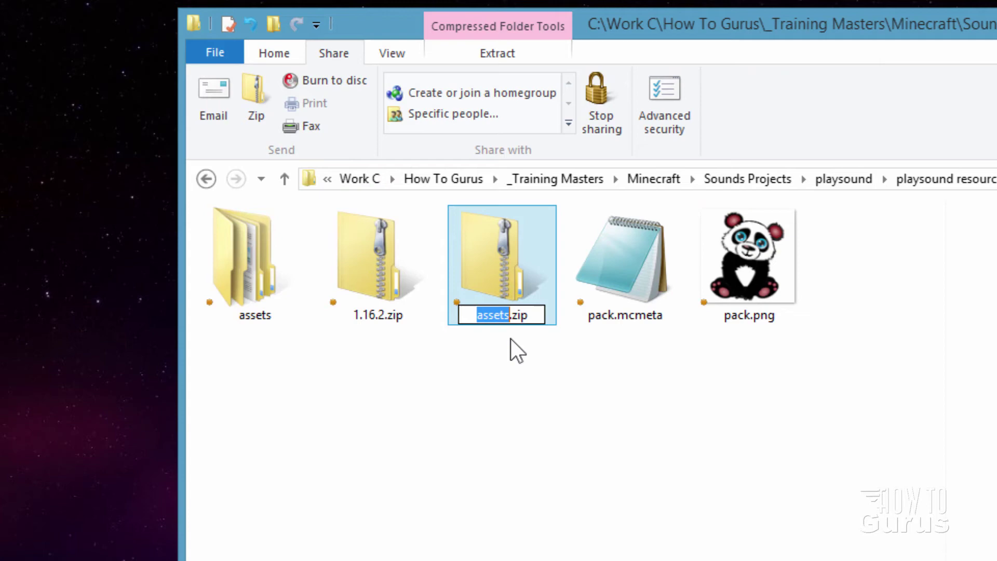
Name the new zip file arcade2.zip.
type("archa")
key("BackSpace")
key("BackSpace")
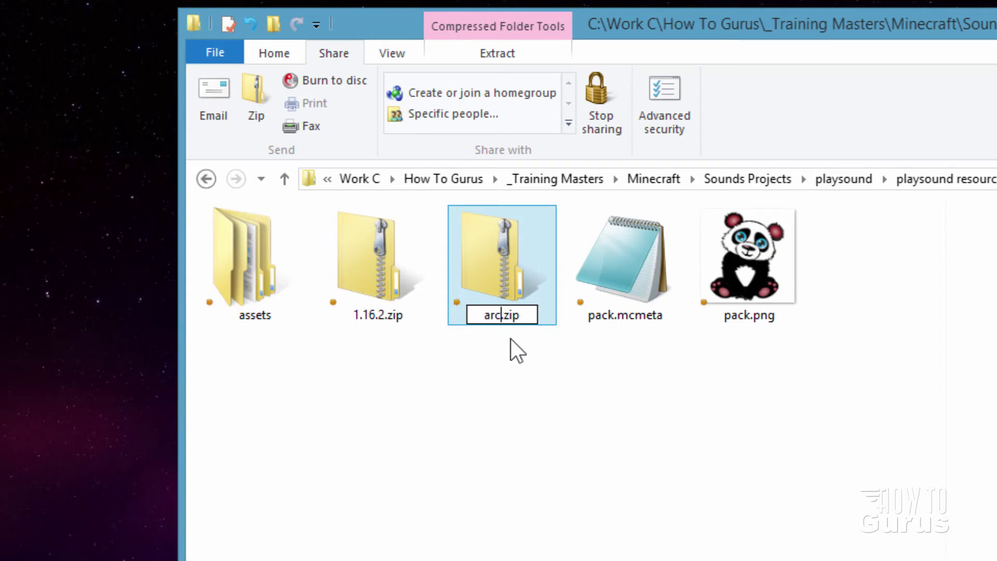
type("ade")
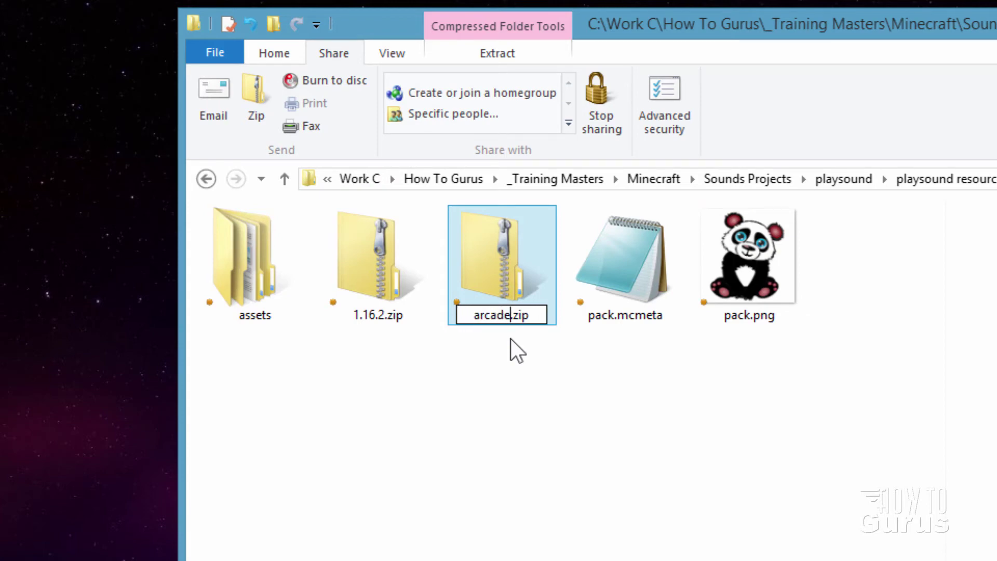
type("2")
key("Return")
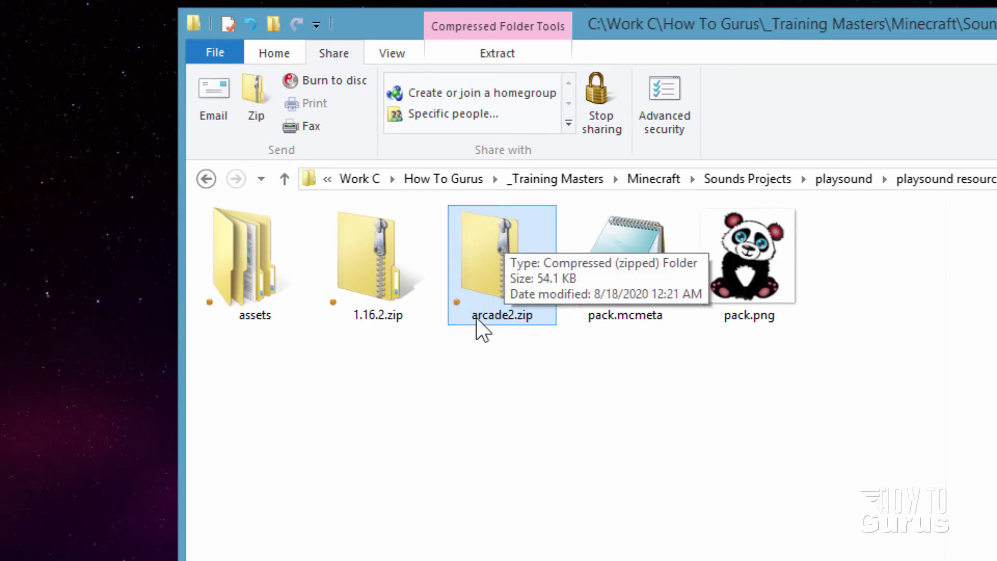
Switch to Minecraft in windowed mode beside the project folder and open its resource pack folder from the Resource Packs options.
left_click_drag(684, 27, 421, 21)
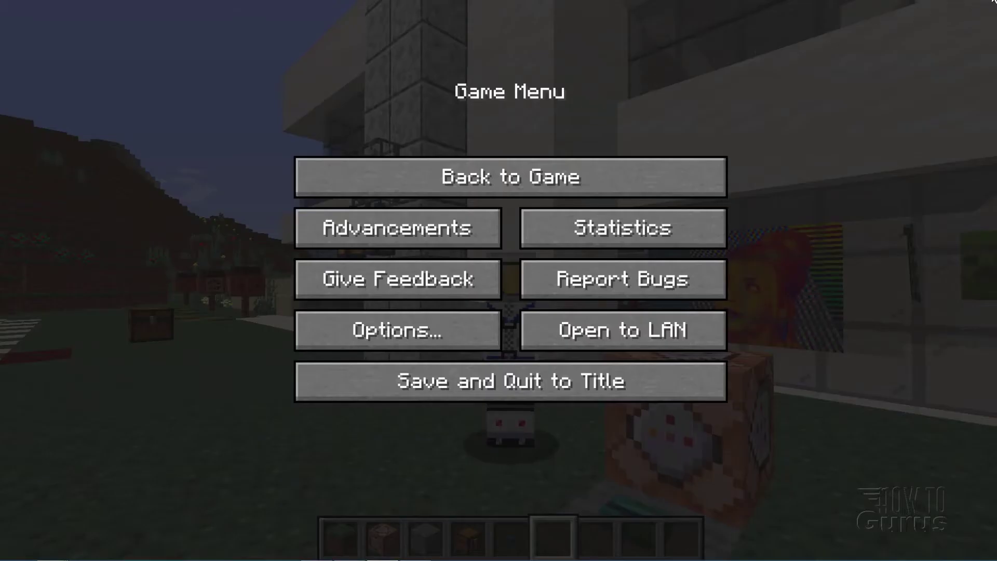
key("F11")
left_click_drag(633, 135, 755, 114)
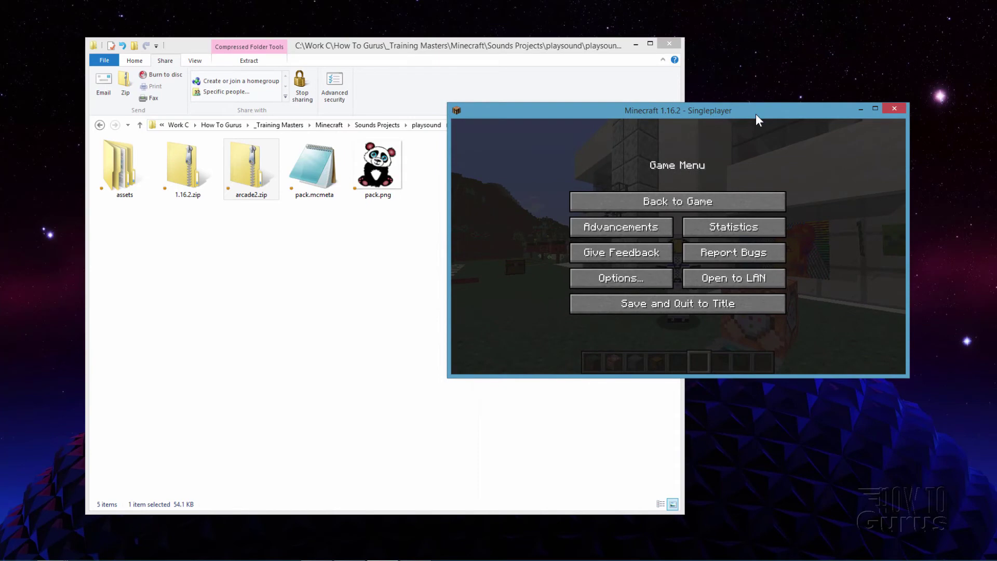
left_click(627, 283)
left_click(599, 294)
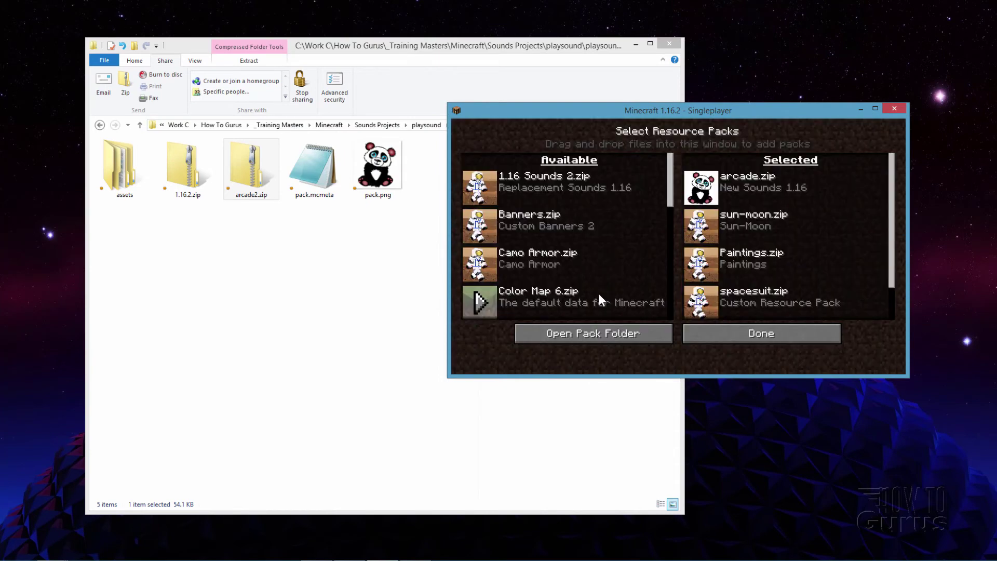
left_click(587, 335)
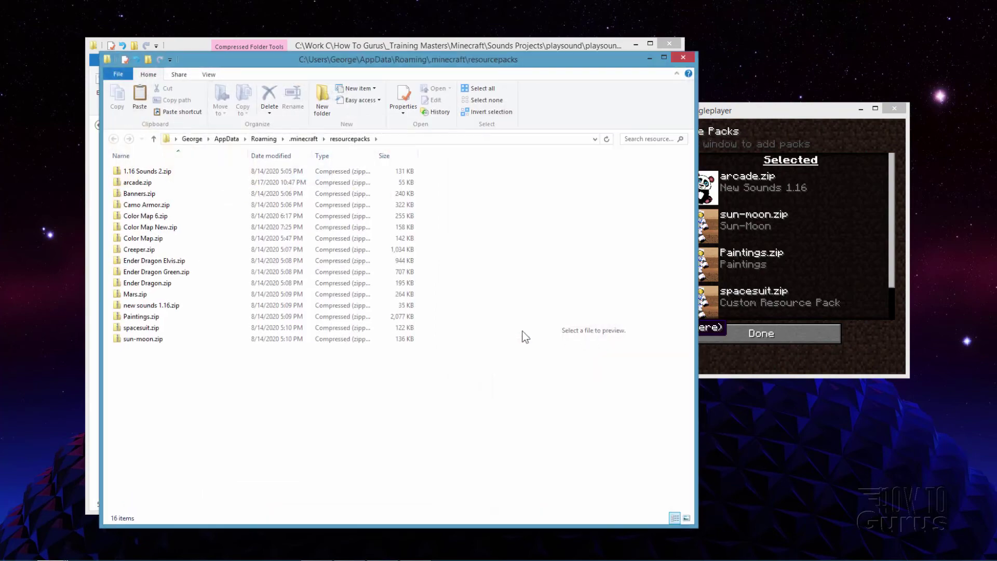
Copy arcade2.zip from the playsound resource pack folder into Minecraft's resourcepacks folder, keeping the original.
left_click_drag(270, 58, 491, 80)
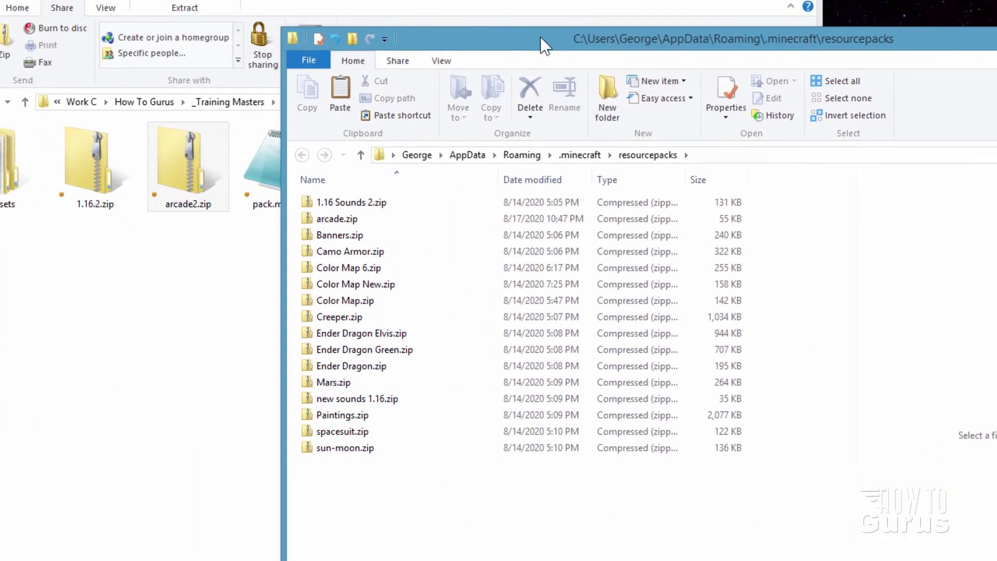
left_click_drag(540, 36, 585, 36)
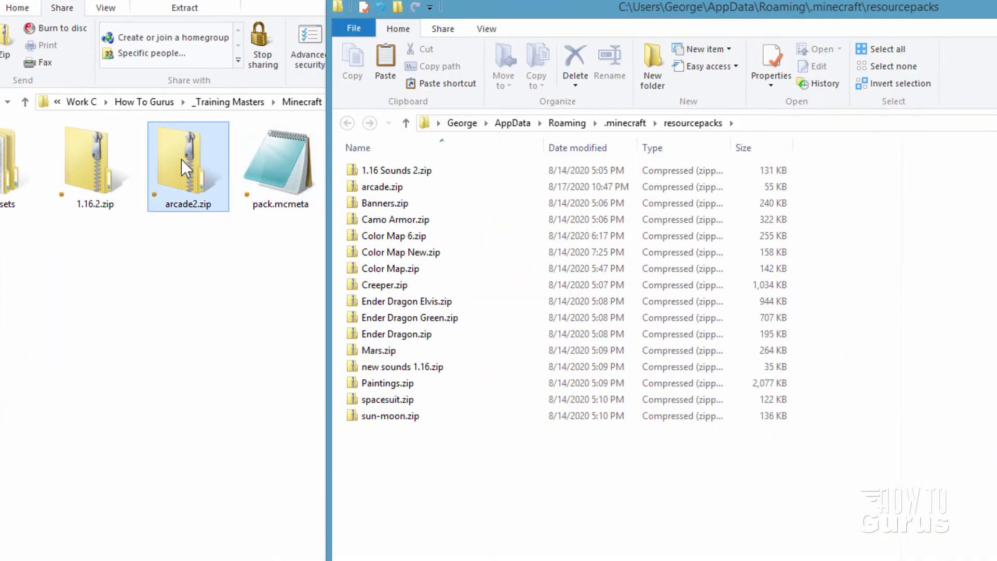
left_click(181, 159)
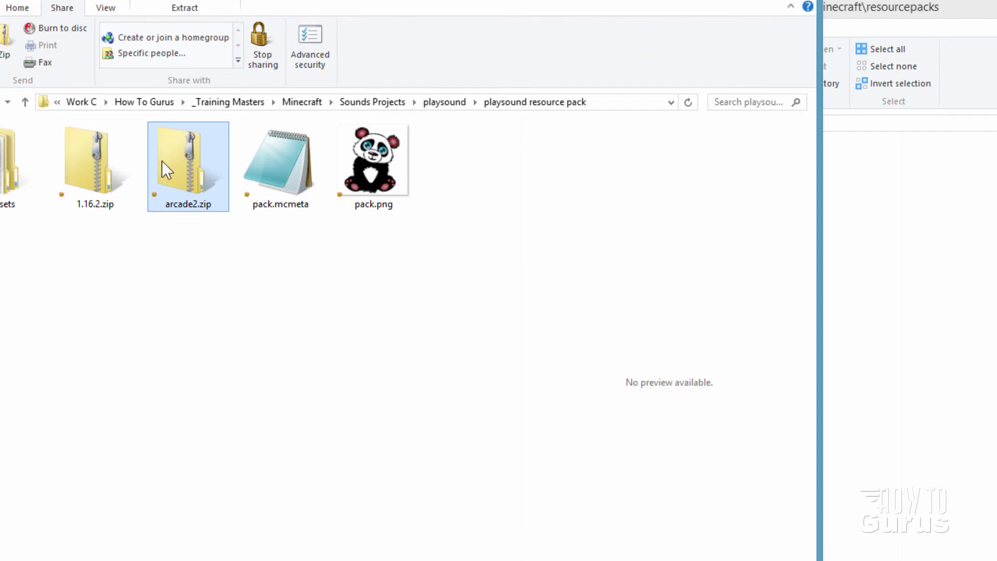
left_click_drag(158, 160, 839, 278)
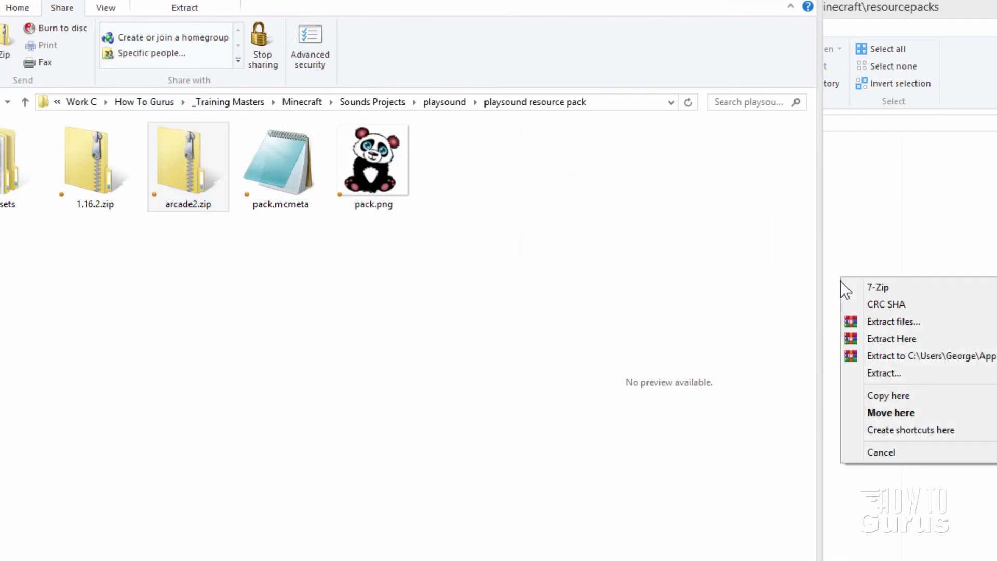
left_click(888, 395)
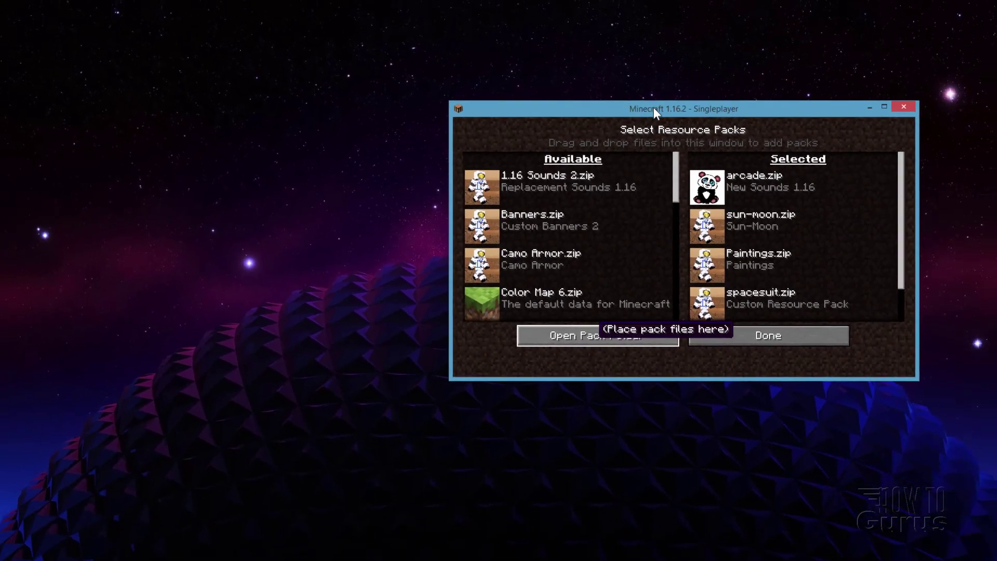
Return Minecraft to full screen, reopen the Resource Packs options and locate arcade2.zip among the available packs.
key("F11")
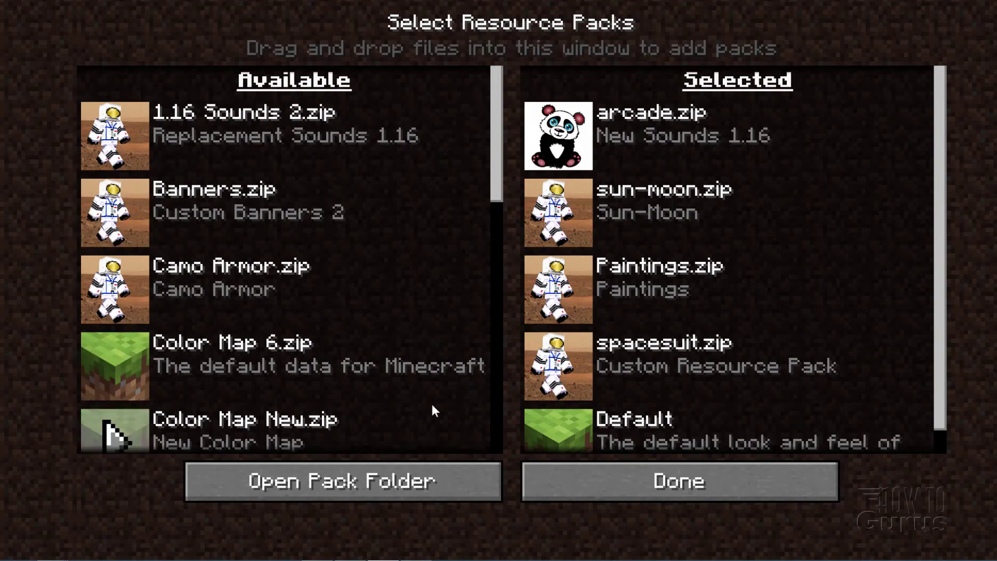
left_click(628, 472)
key("Escape")
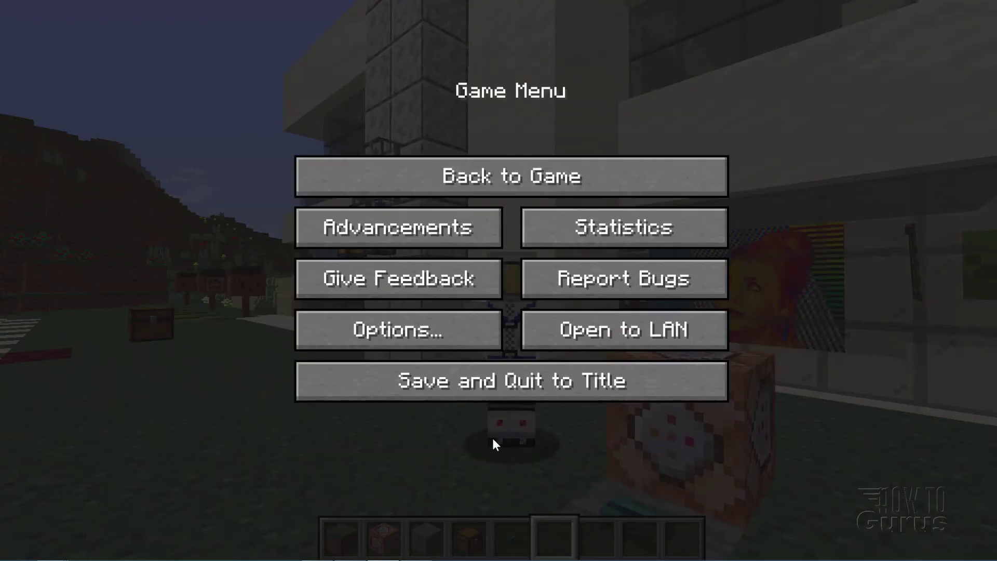
left_click(397, 336)
left_click(341, 366)
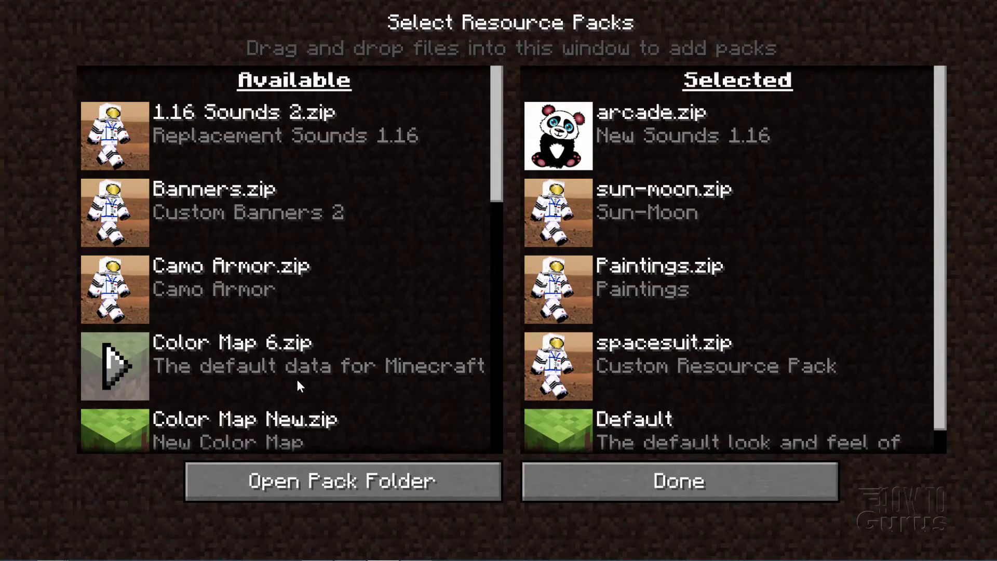
left_click_drag(495, 145, 426, 356)
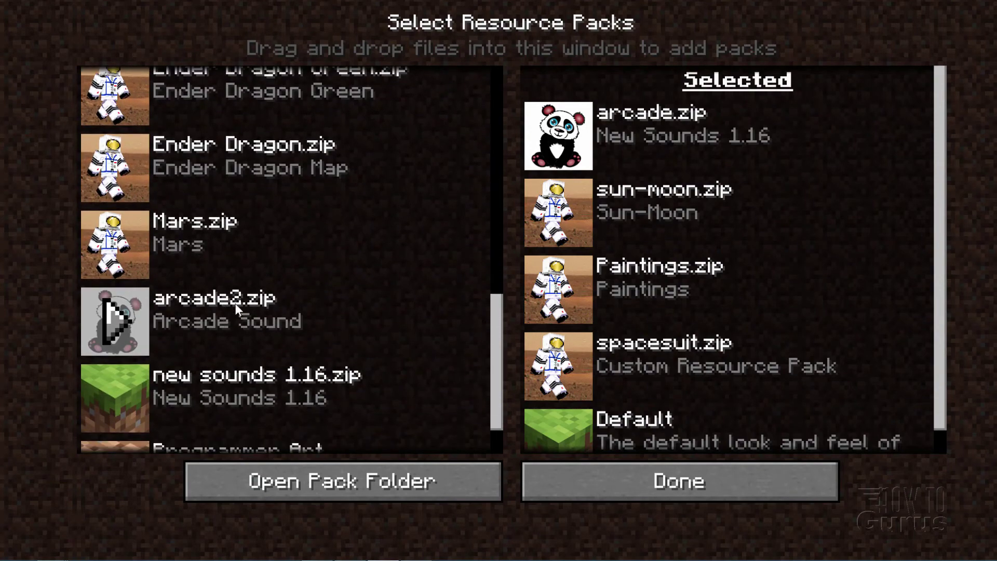
Replace arcade.zip with arcade2.zip in the selected resource packs, apply the change and return to the Game Menu.
mouse_move(608, 131)
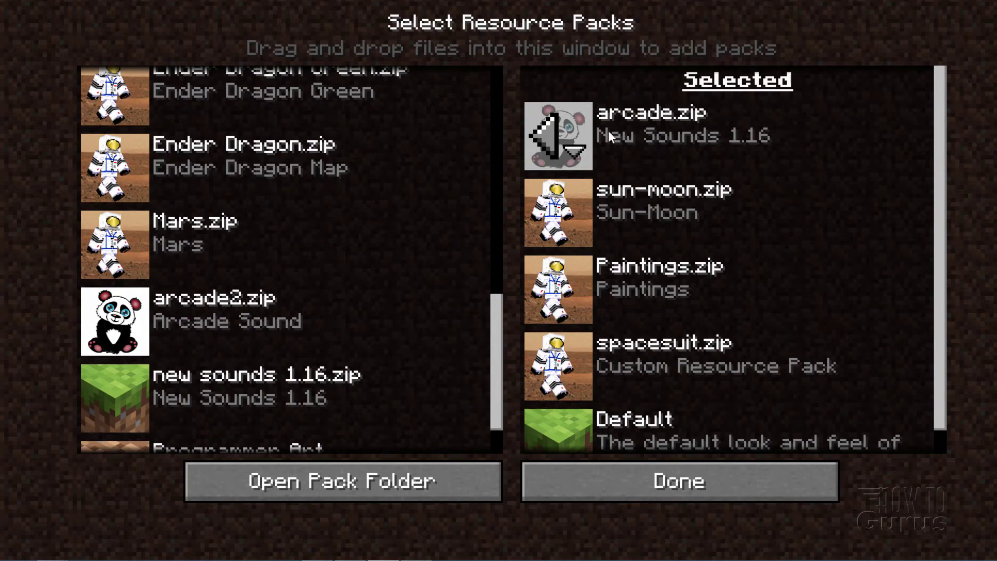
left_click(558, 141)
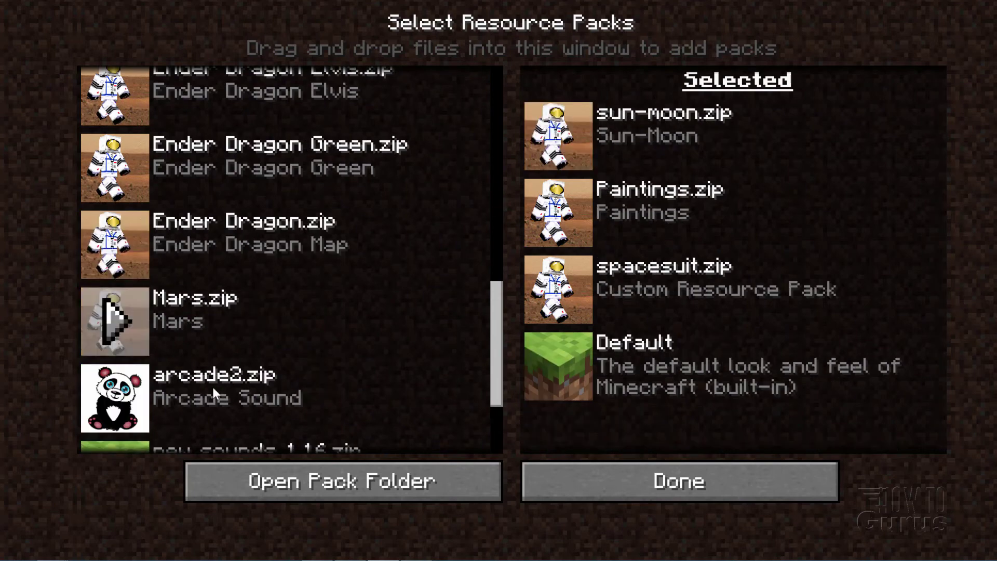
left_click(118, 400)
mouse_move(575, 127)
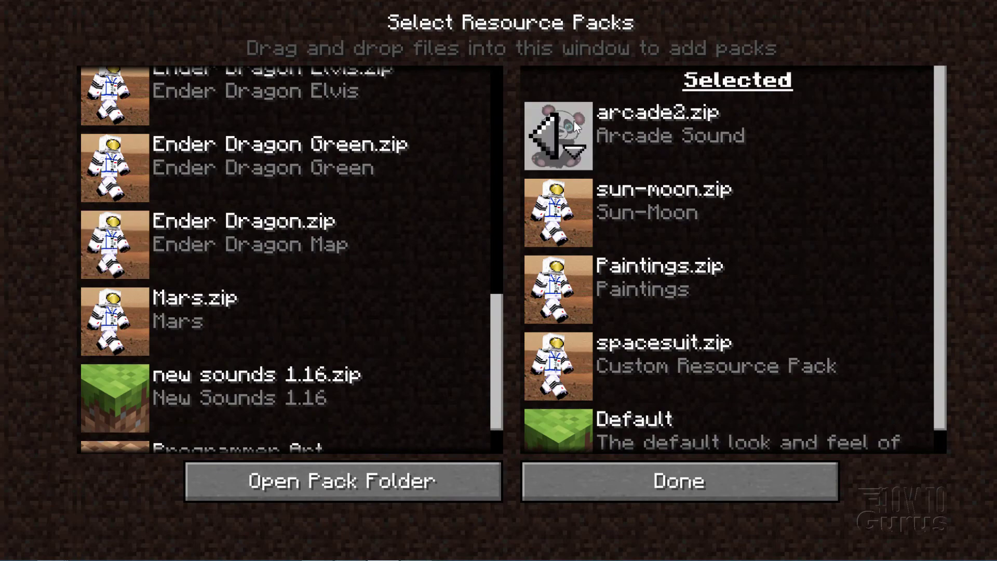
left_click(680, 480)
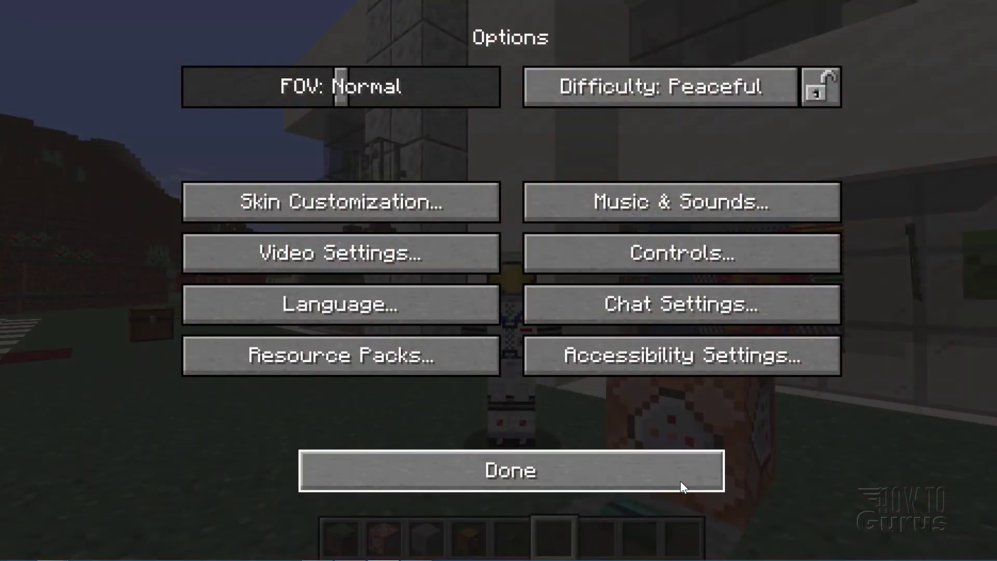
left_click(468, 468)
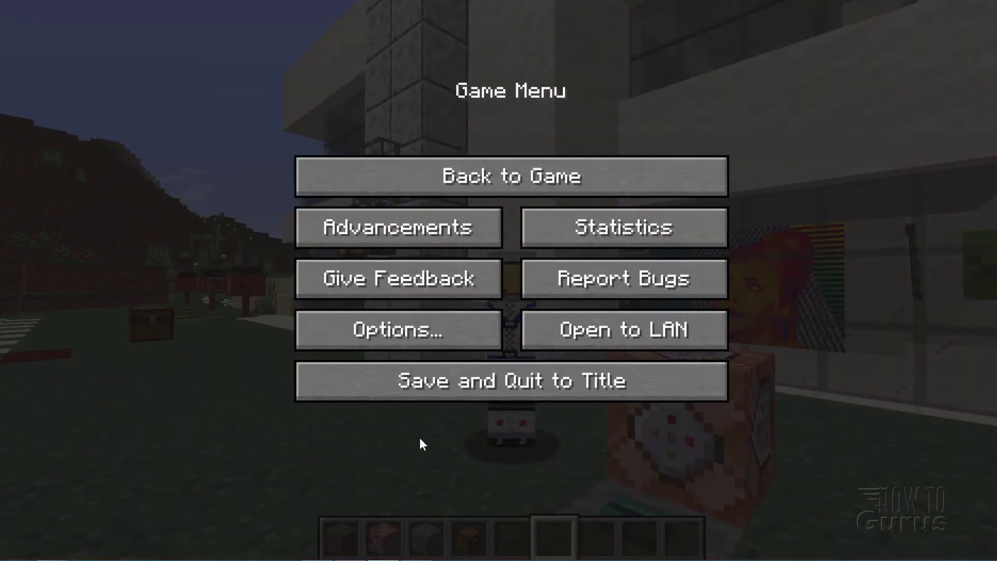
Return to the game and run the chat command /playsound minecraft:custom.arcade master @p ~ ~ ~.
left_click(507, 176)
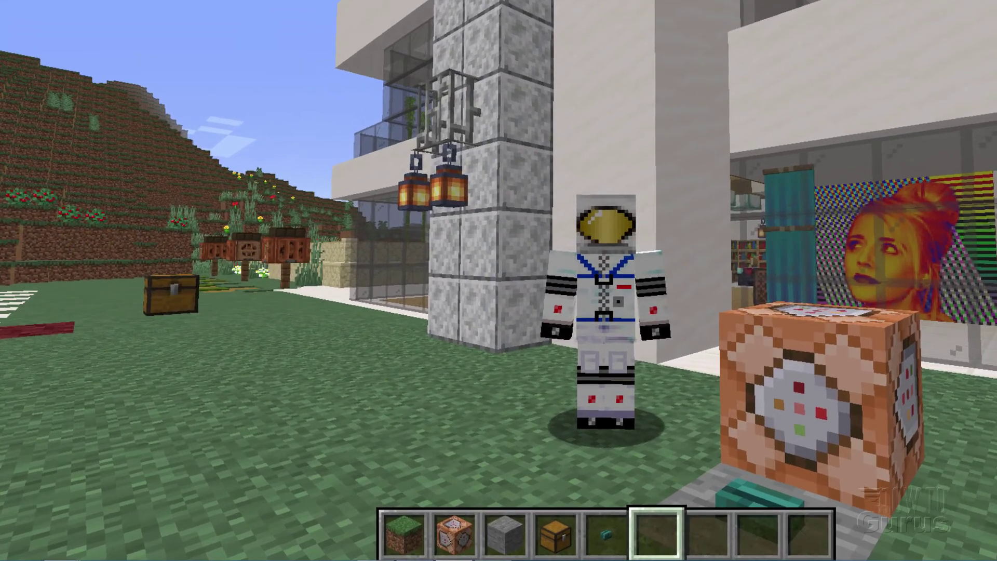
key("slash")
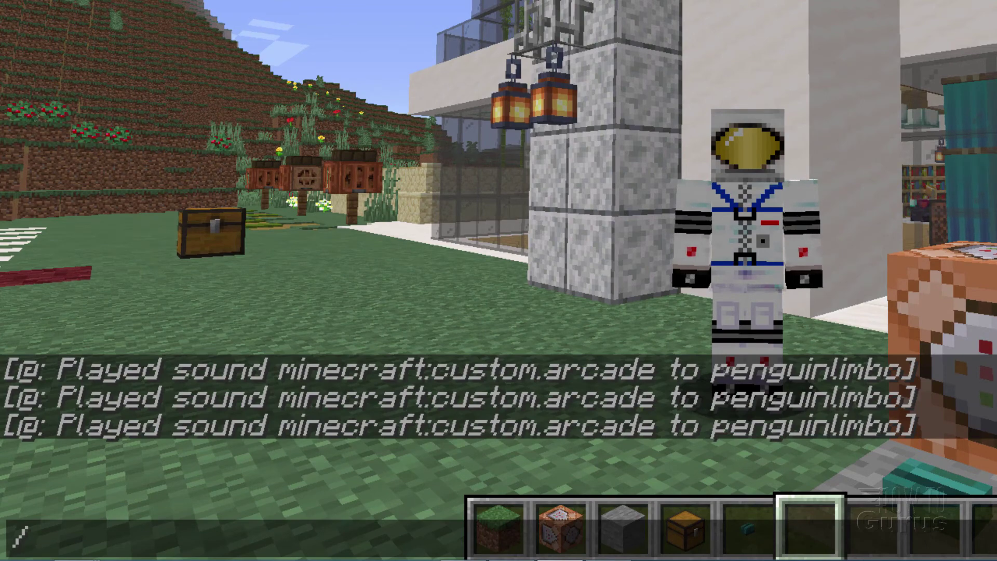
type("play")
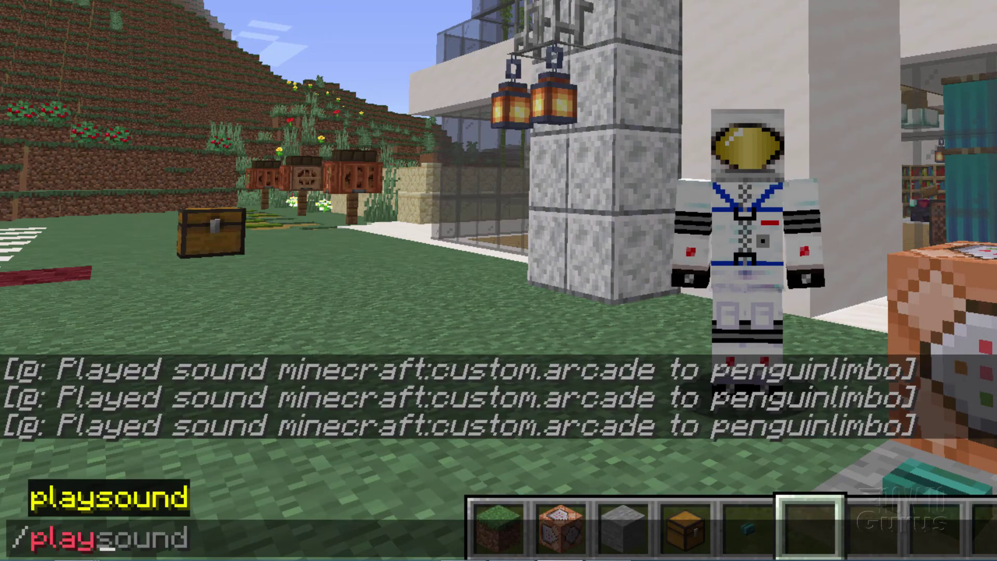
left_click(157, 502)
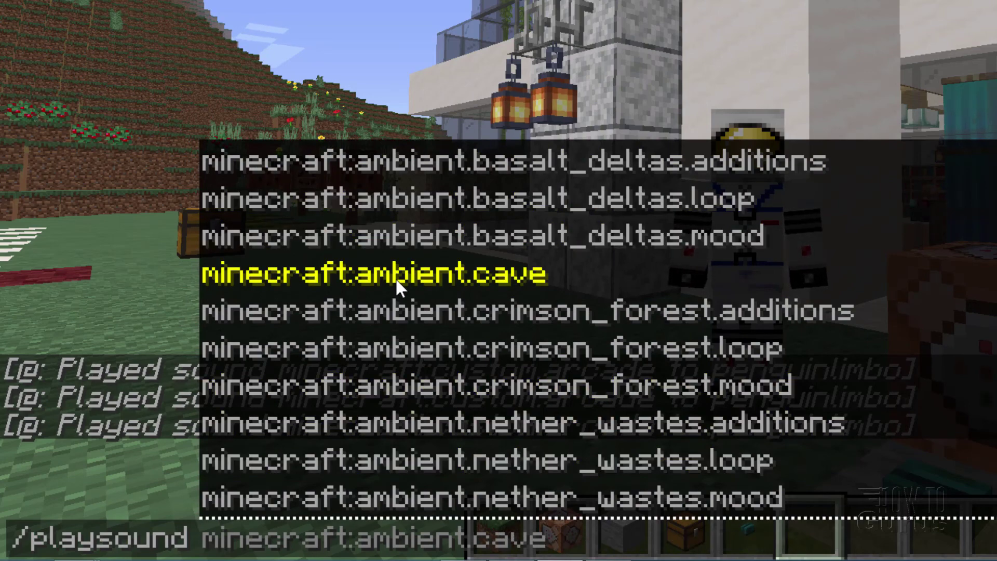
type("cus")
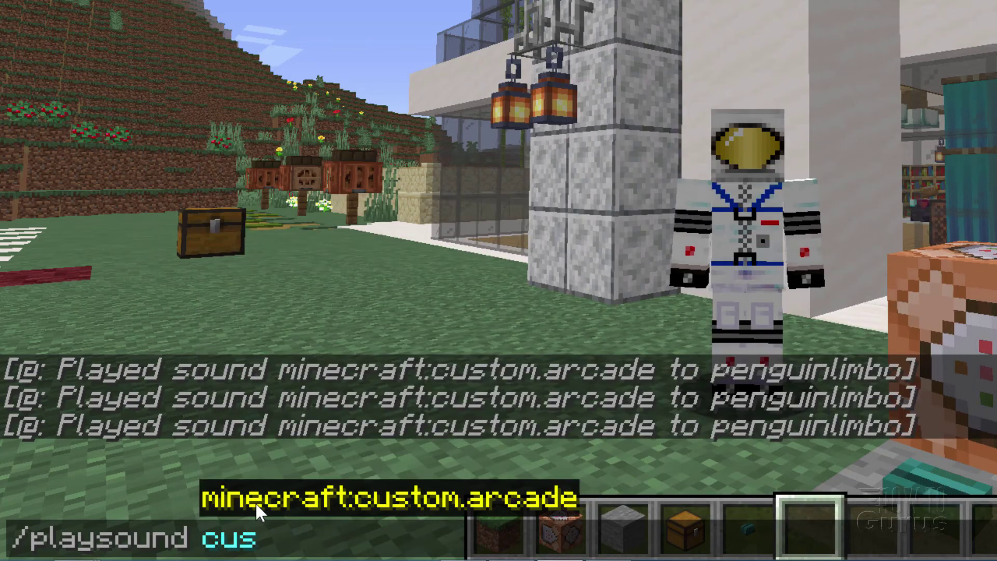
left_click(462, 501)
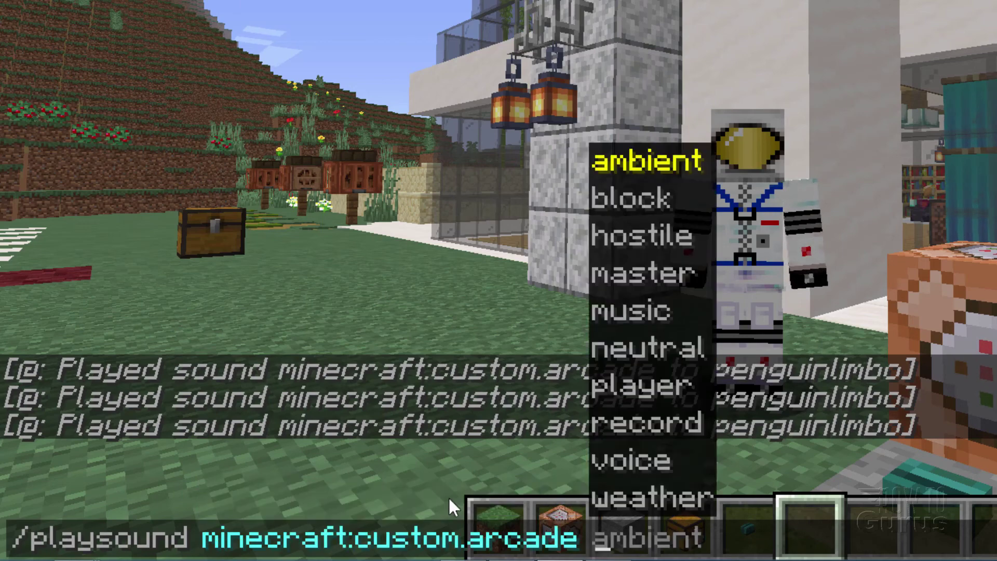
left_click(632, 276)
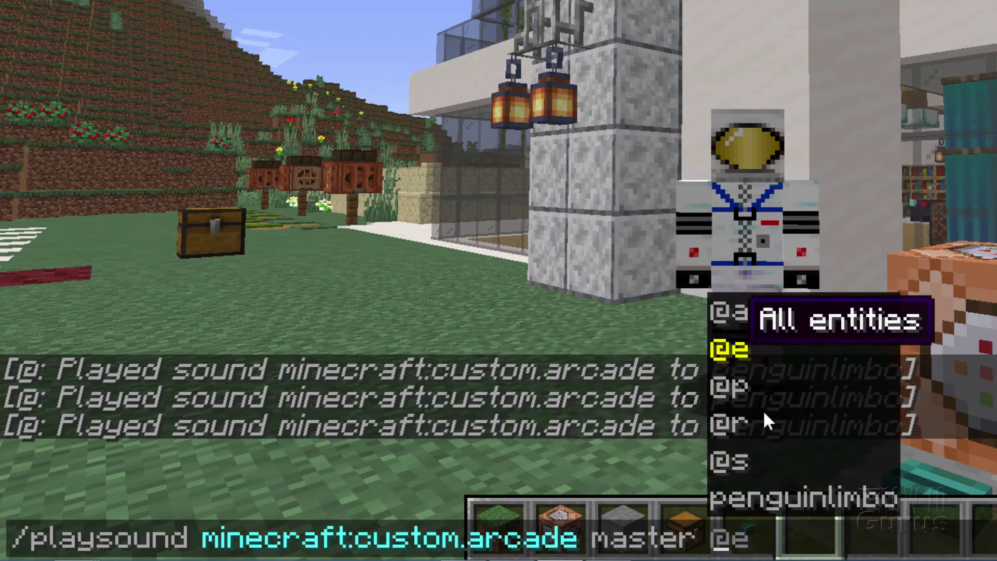
left_click(736, 385)
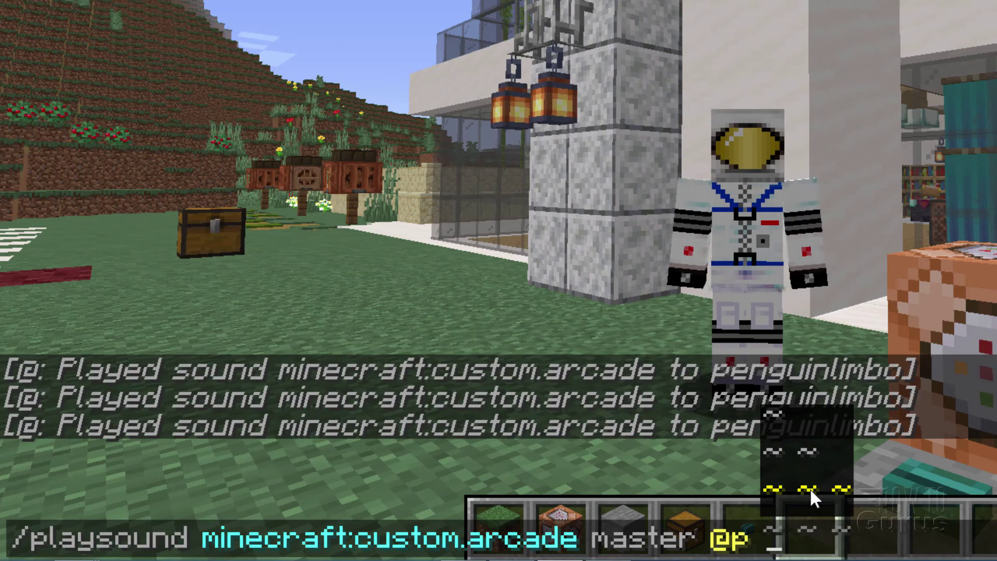
key("Tab")
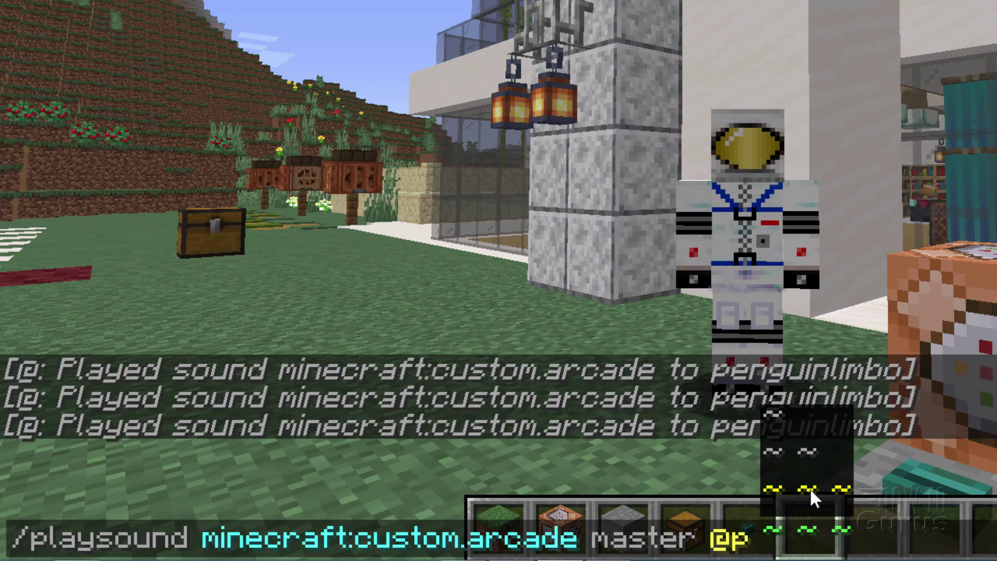
key("Return")
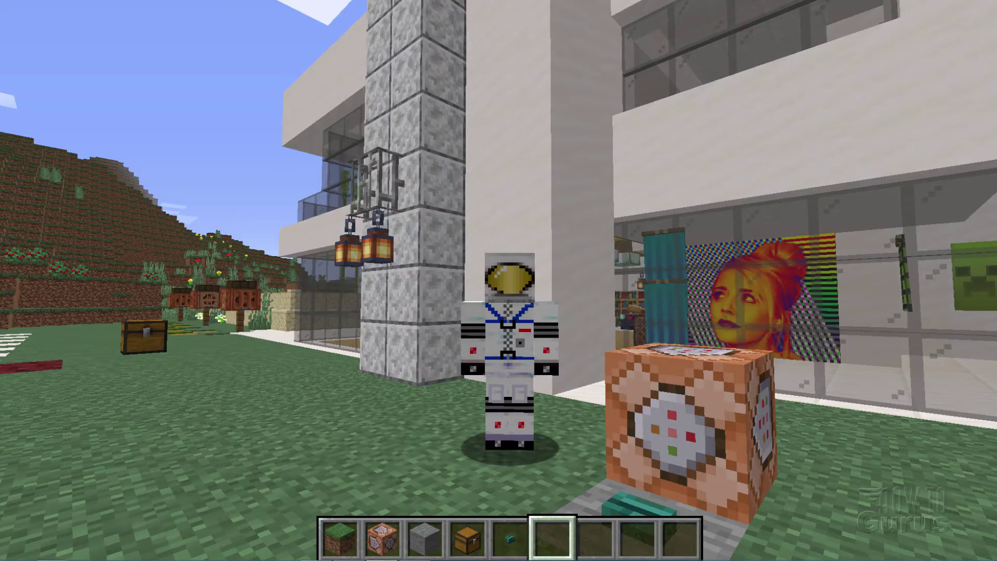
Switch to first-person view, open the command block in front of the house and clear its existing console command.
key("w")
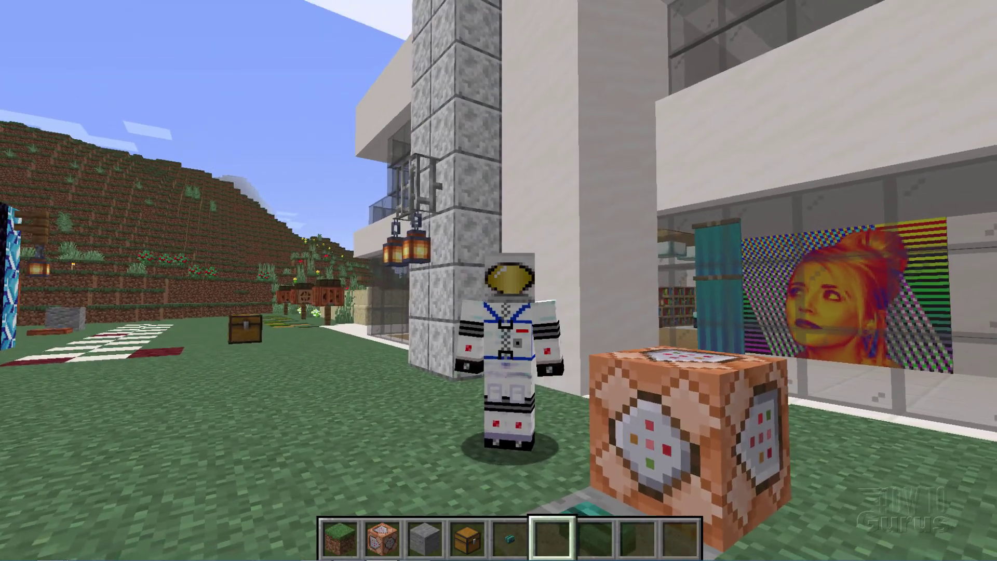
key("F5")
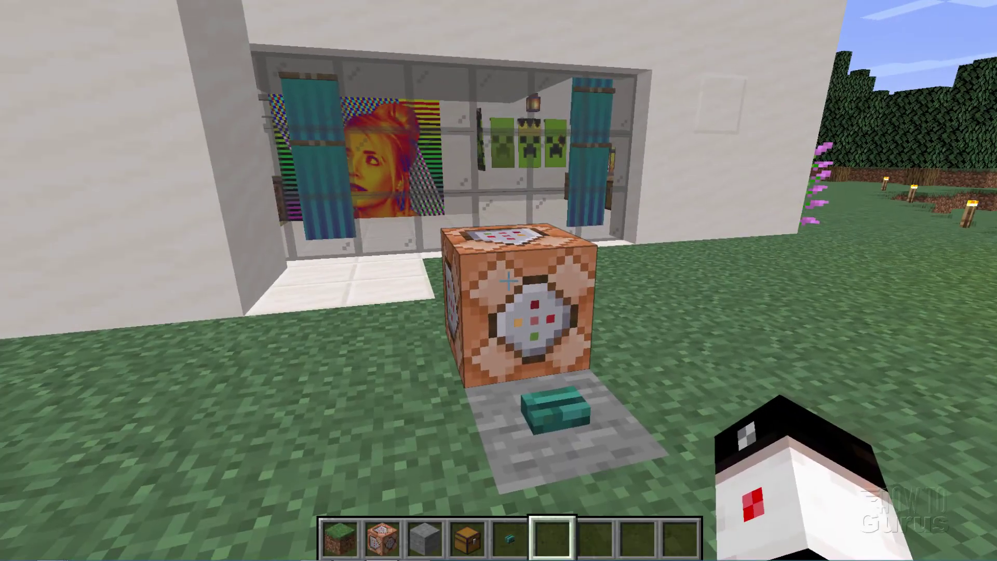
right_click(508, 280)
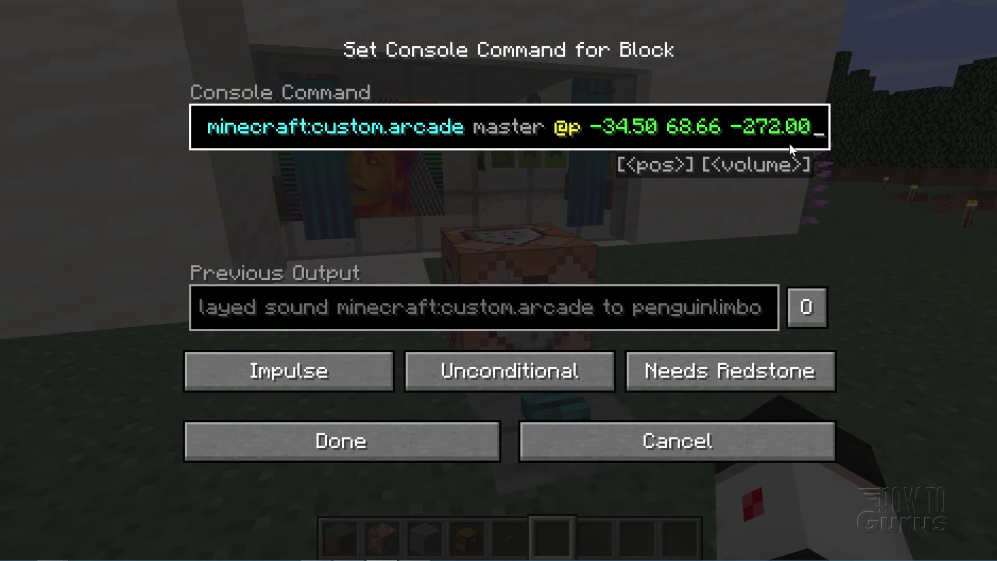
key("Left")
key("Left")
key("Left")
key("Left")
key("Left")
key("Left")
key("Left")
key("Left")
key("BackSpace")
key("BackSpace")
key("BackSpace")
key("ctrl+BackSpace")
key("ctrl+BackSpace")
key("ctrl+BackSpace")
key("ctrl+BackSpace")
key("ctrl+BackSpace")
key("ctrl+BackSpace")
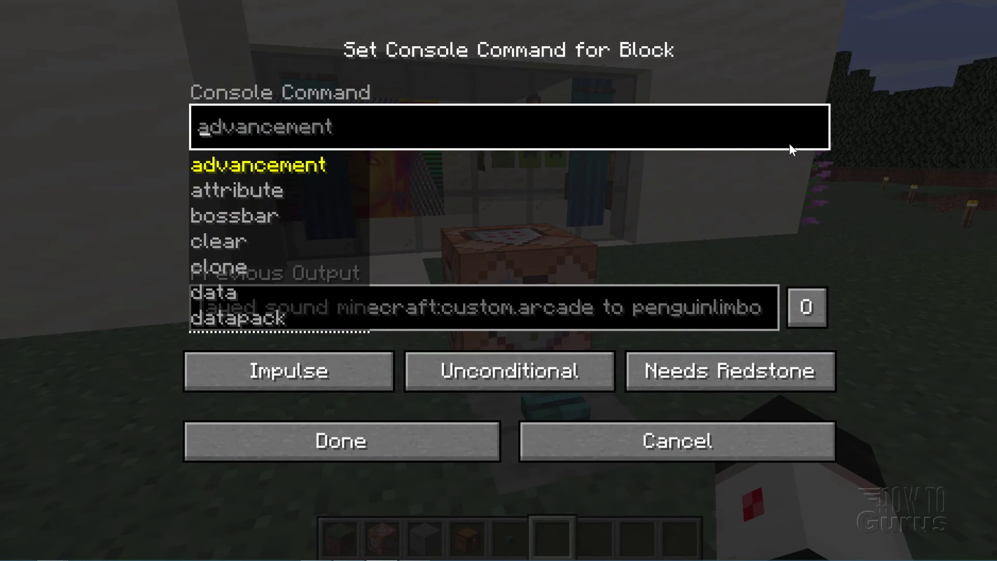
Enter the console command playsound minecraft:custom.arcade master @p -34.66 68.80 -272.00 for the block.
type("pla")
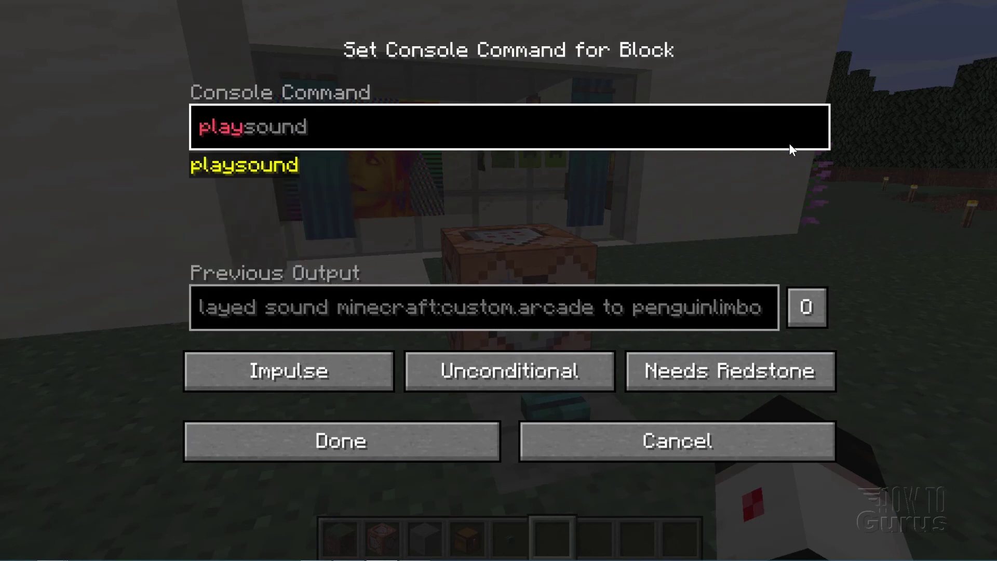
type("y")
key("Tab")
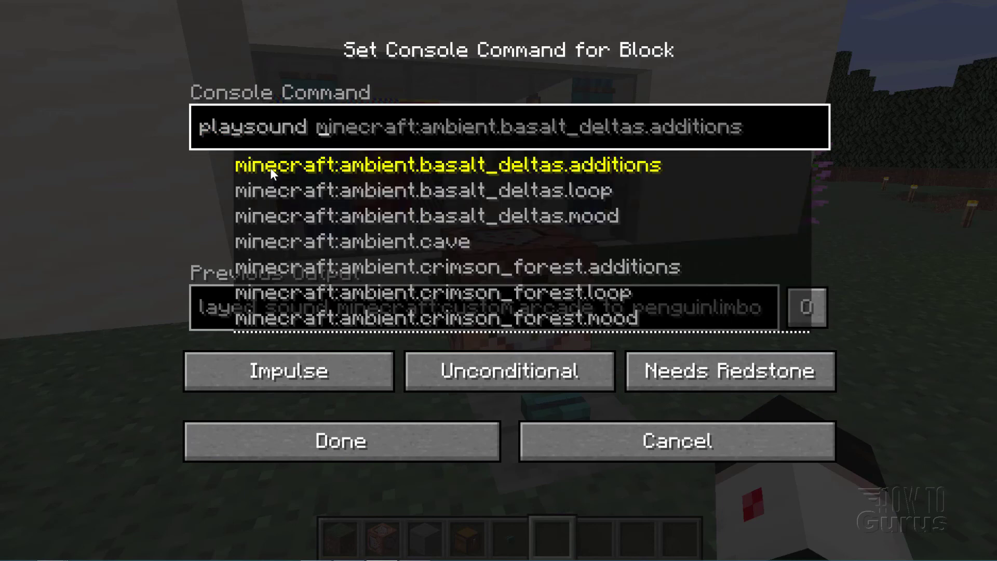
type("cu")
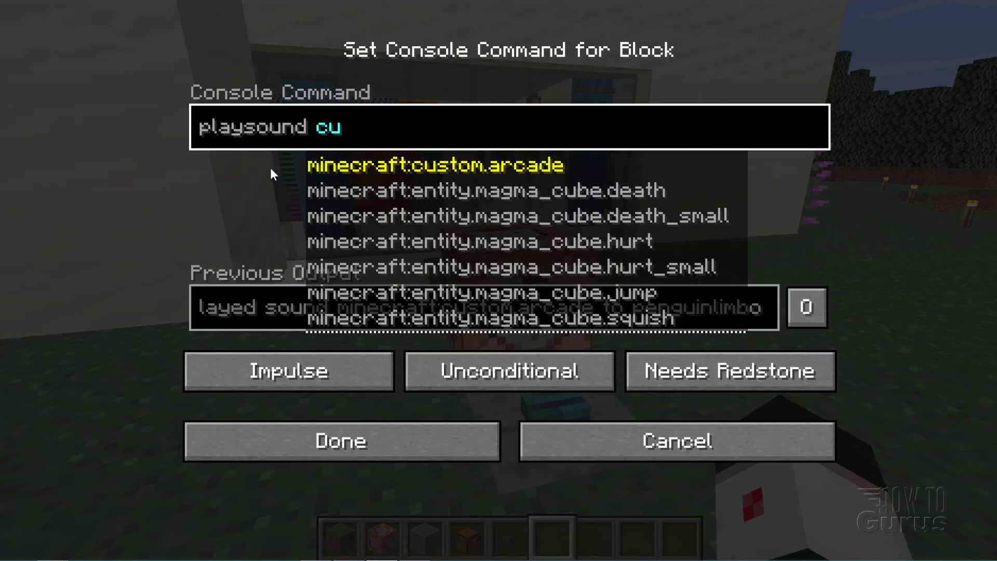
type("s")
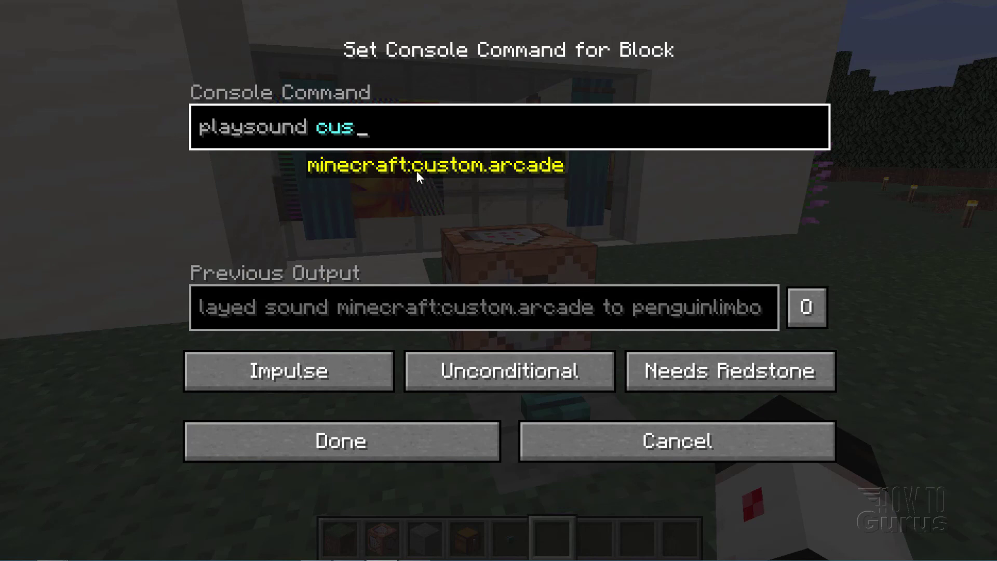
left_click(444, 169)
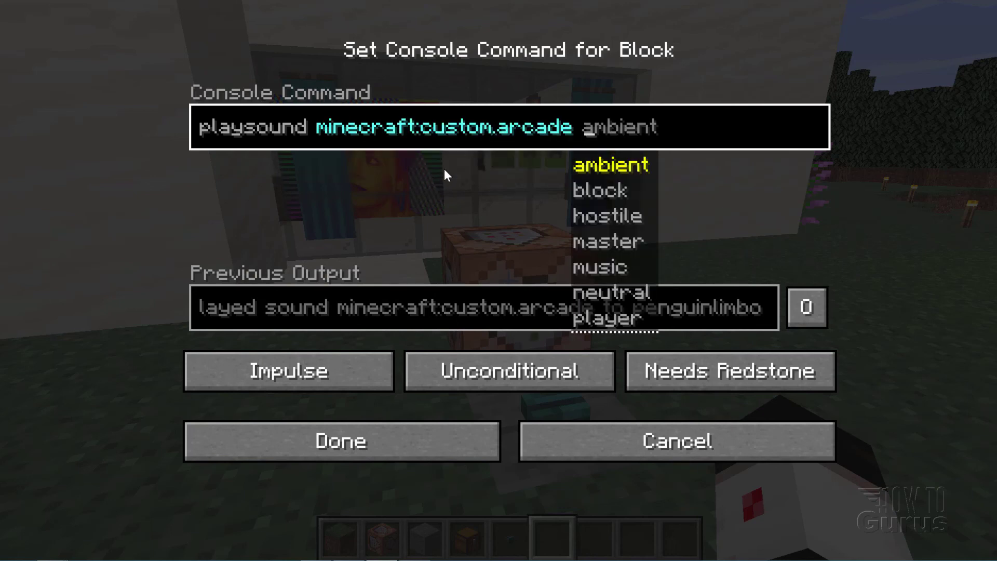
left_click(602, 243)
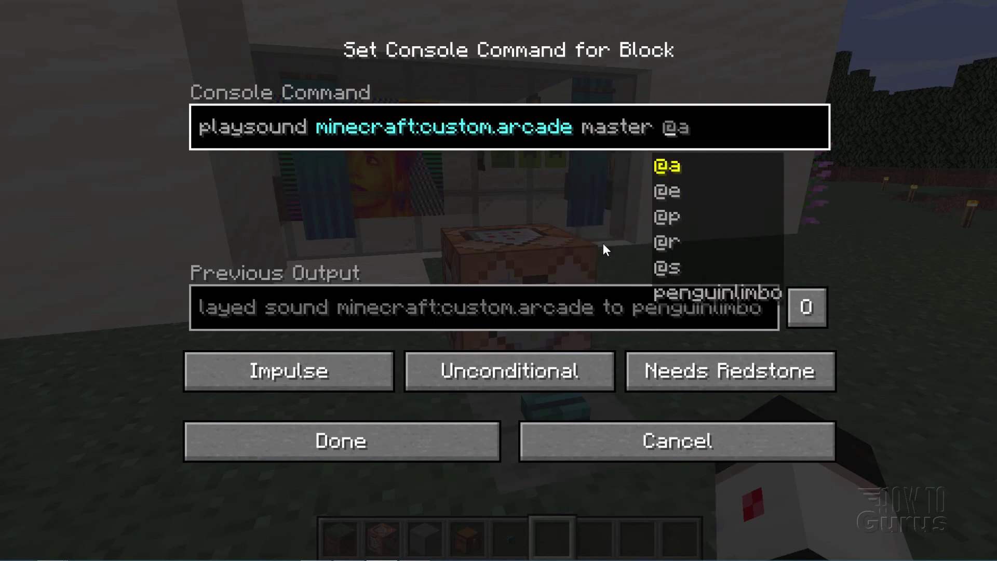
left_click(664, 221)
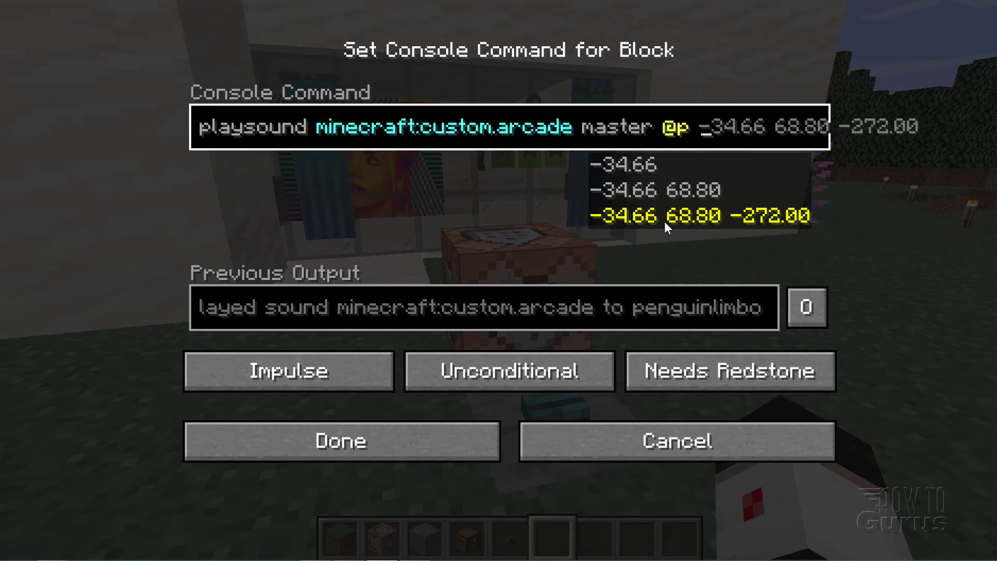
left_click(687, 214)
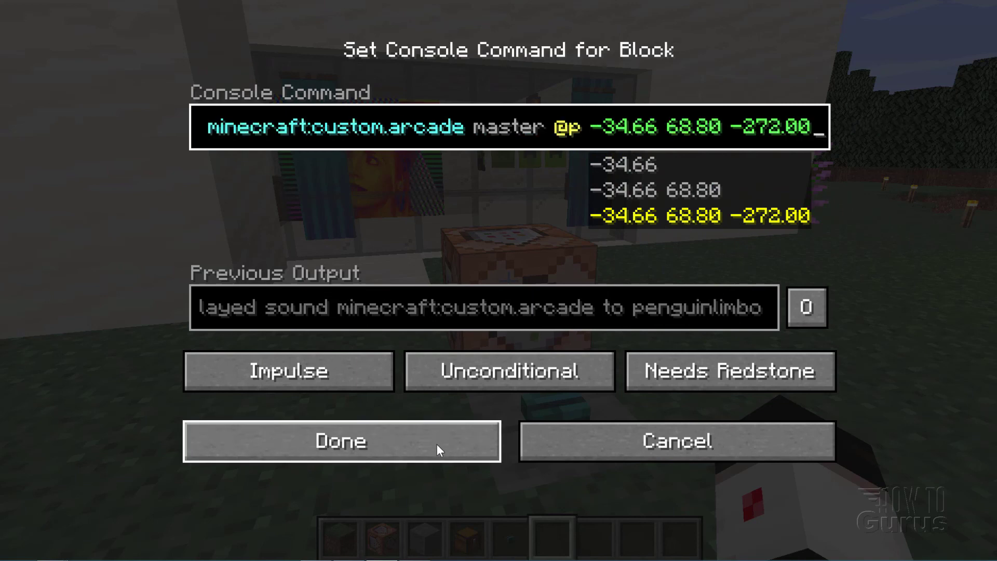
Switch the block's activation to Always Active and back to Needs Redstone, then save the command block settings.
left_click(706, 371)
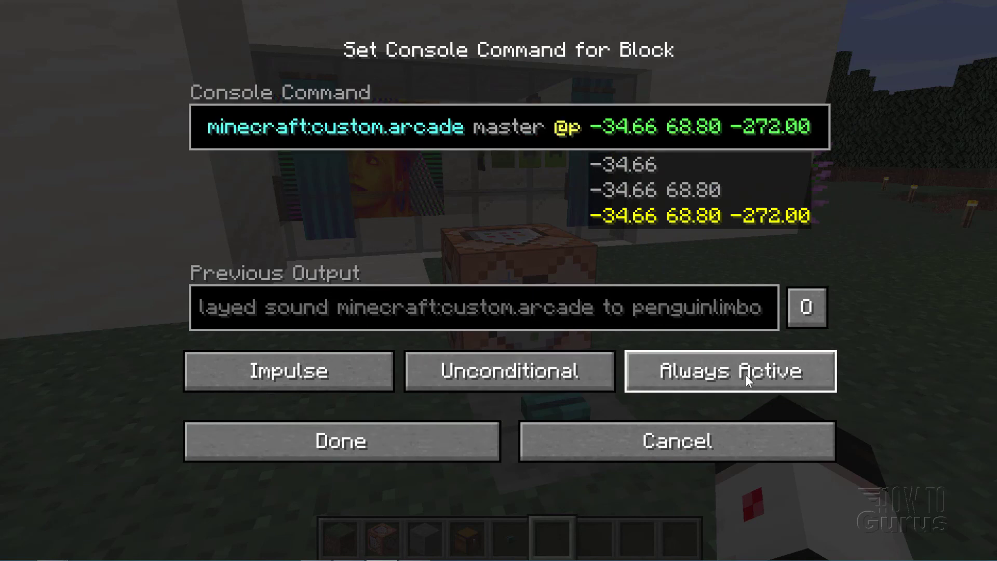
left_click(695, 376)
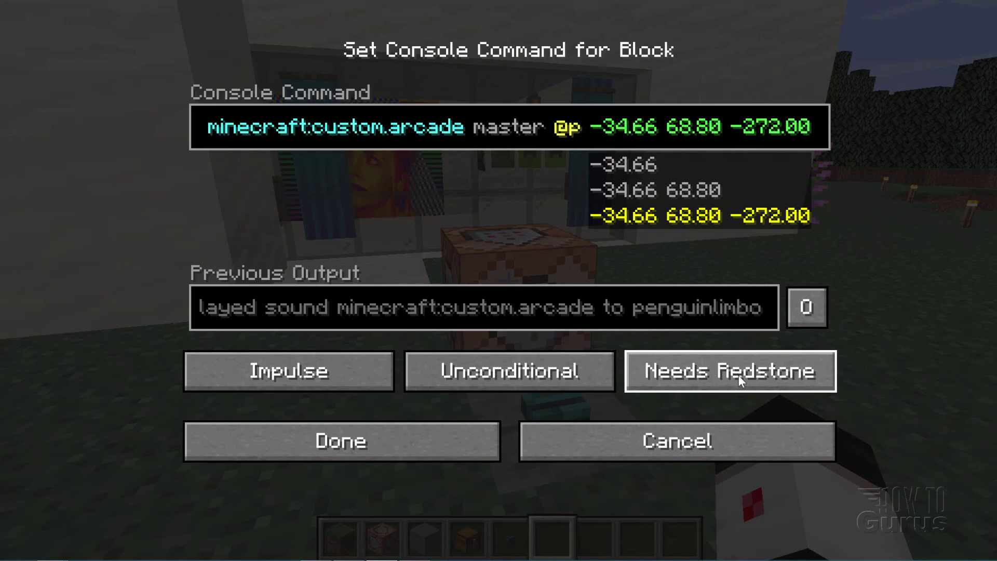
left_click(481, 423)
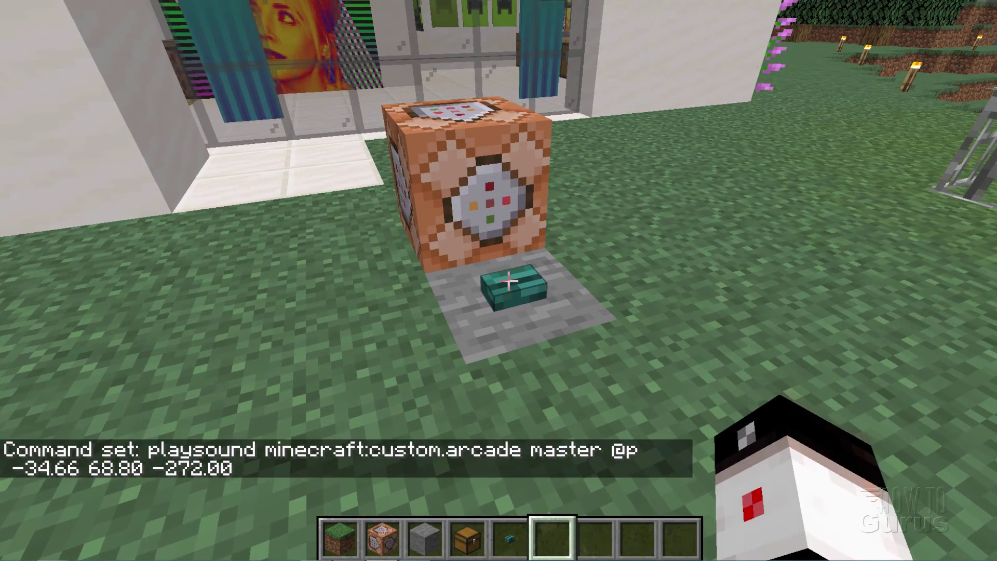
Trigger the command block with the button in front of it and return to the front-facing third-person view.
right_click(509, 281)
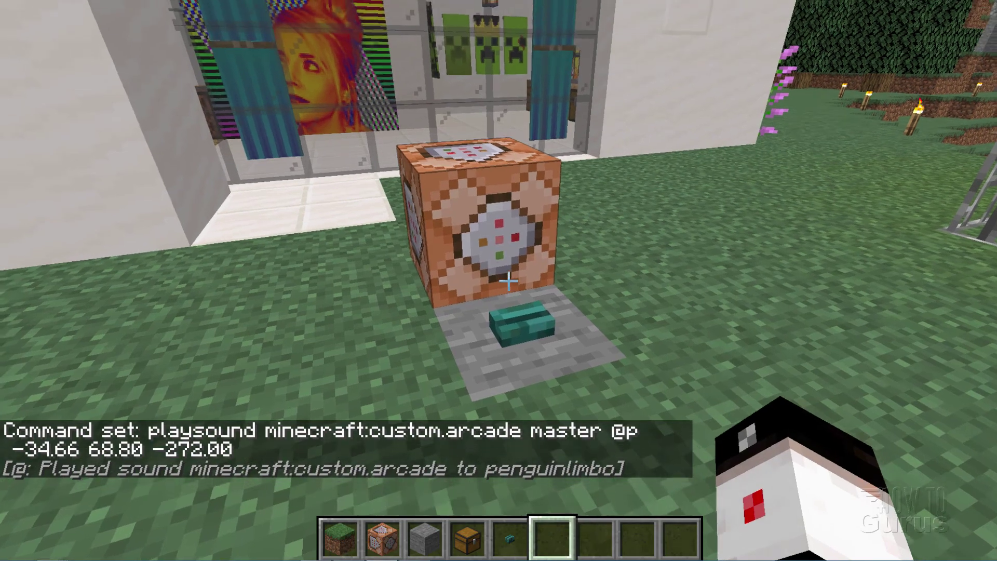
key("F5")
key("F5")
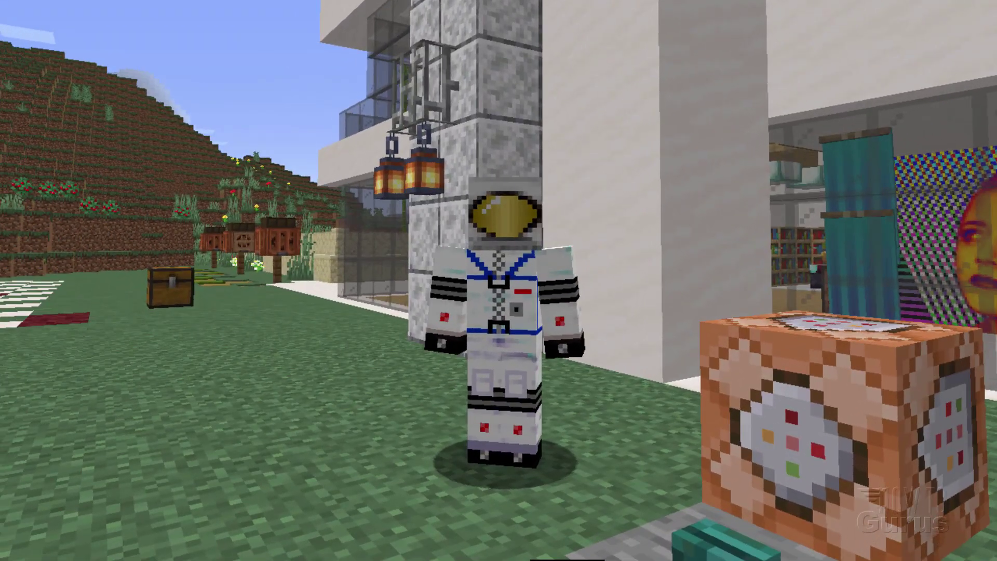